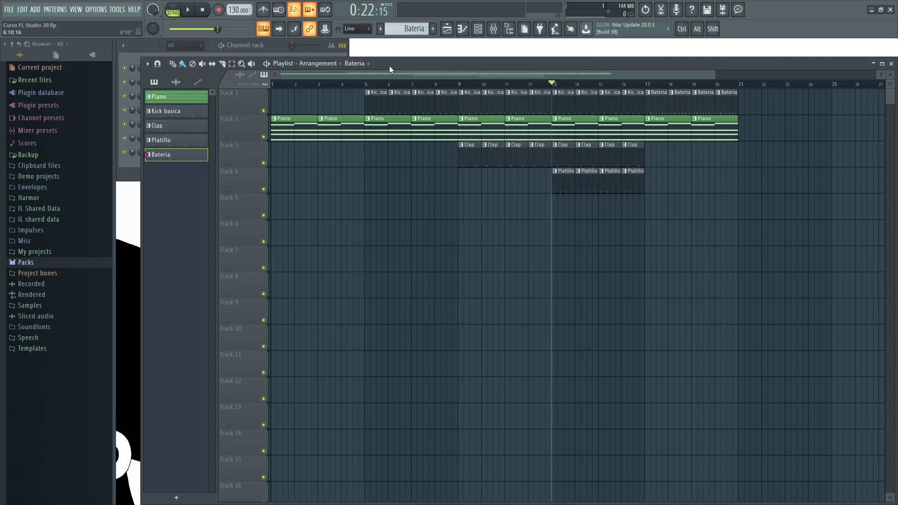
# Step: Review the Bateria and Piano patterns in the channel rack and the FL Keys notes in the piano roll
pyautogui.click(274, 45)
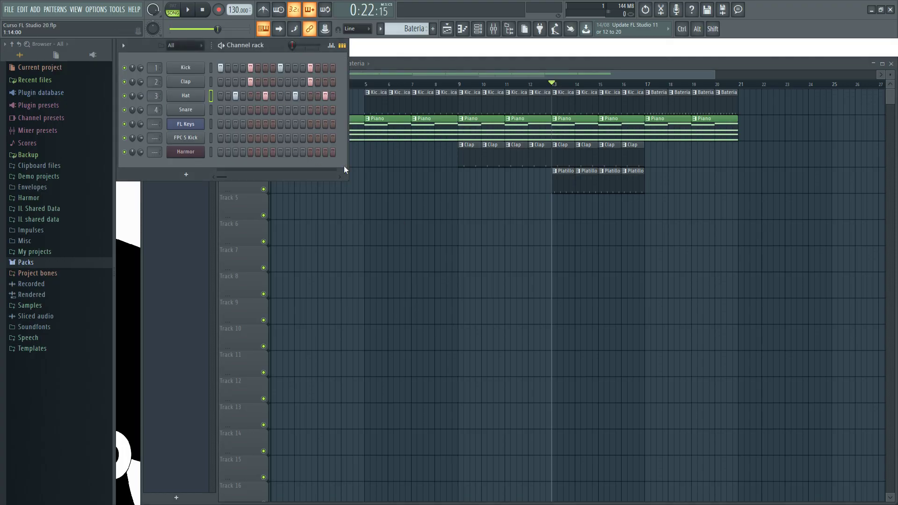
pyautogui.click(409, 185)
pyautogui.click(300, 127)
pyautogui.click(271, 43)
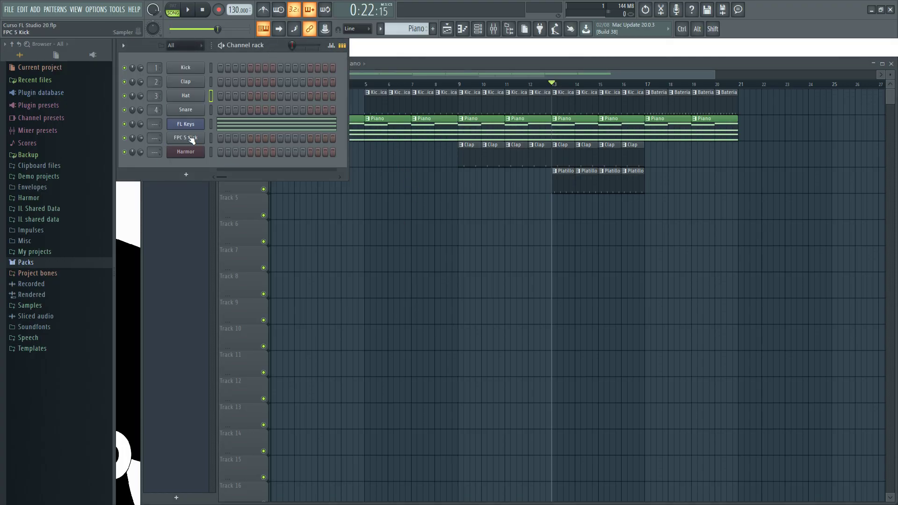
pyautogui.click(231, 125)
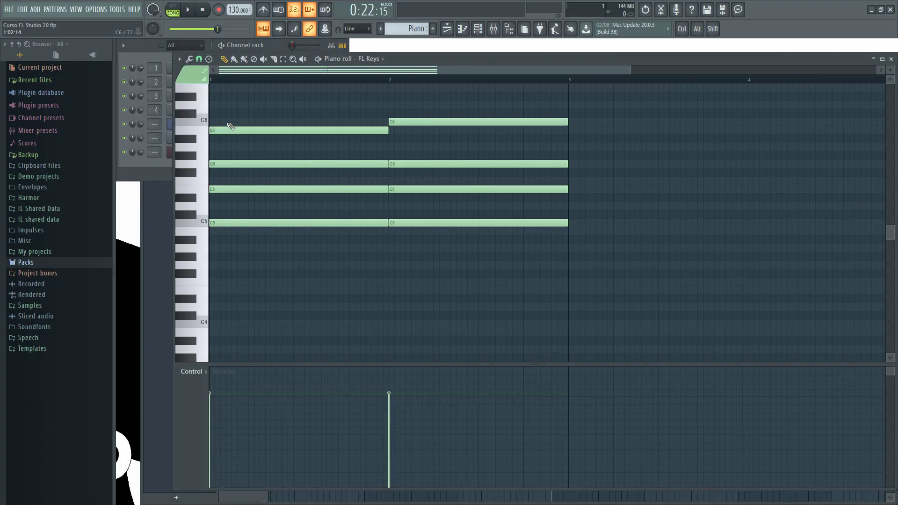
pyautogui.click(892, 59)
pyautogui.click(441, 60)
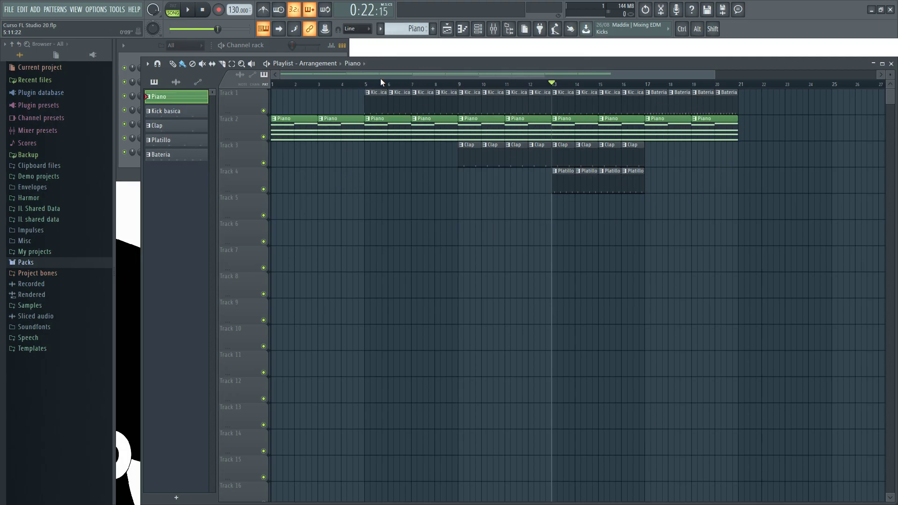
# Step: Play the arrangement from the beginning, through the clap and cymbal sections, and stop playback
pyautogui.click(202, 10)
pyautogui.press('space')
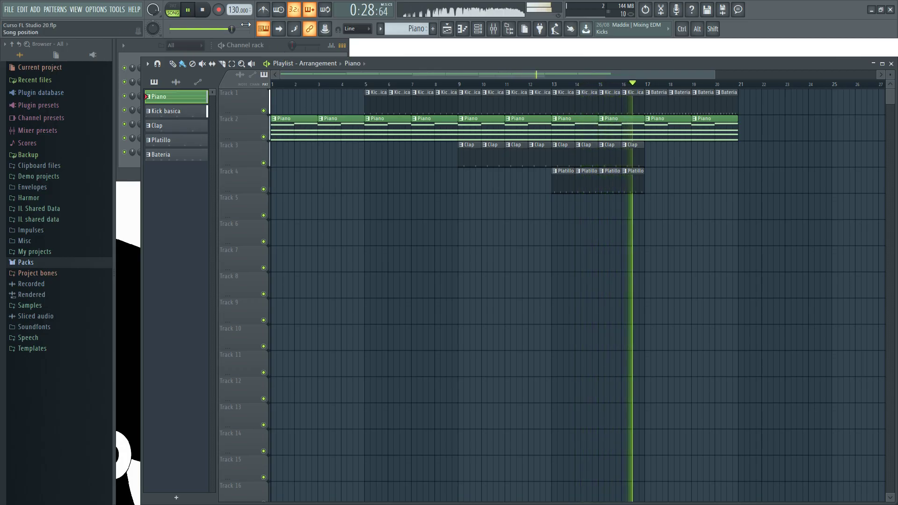
pyautogui.click(207, 10)
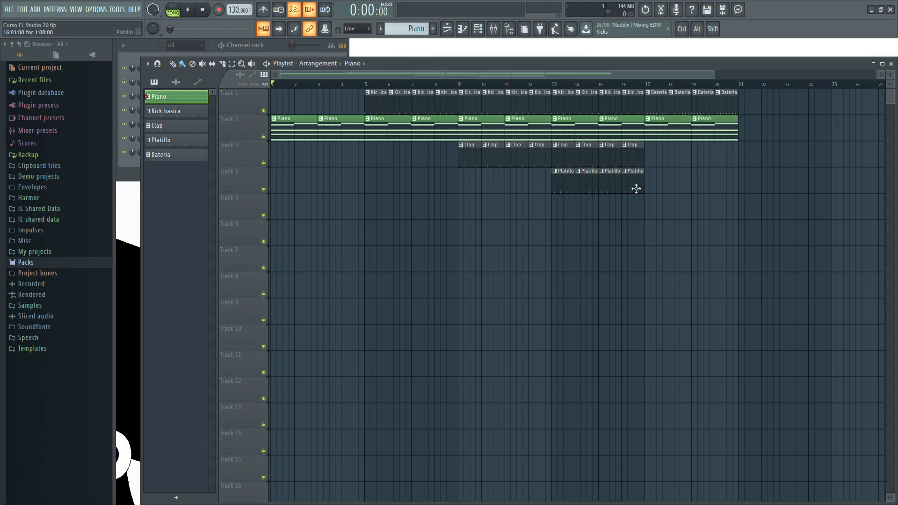
# Step: Bring up the channel rack and look briefly at the piano roll, closing it again
pyautogui.click(278, 43)
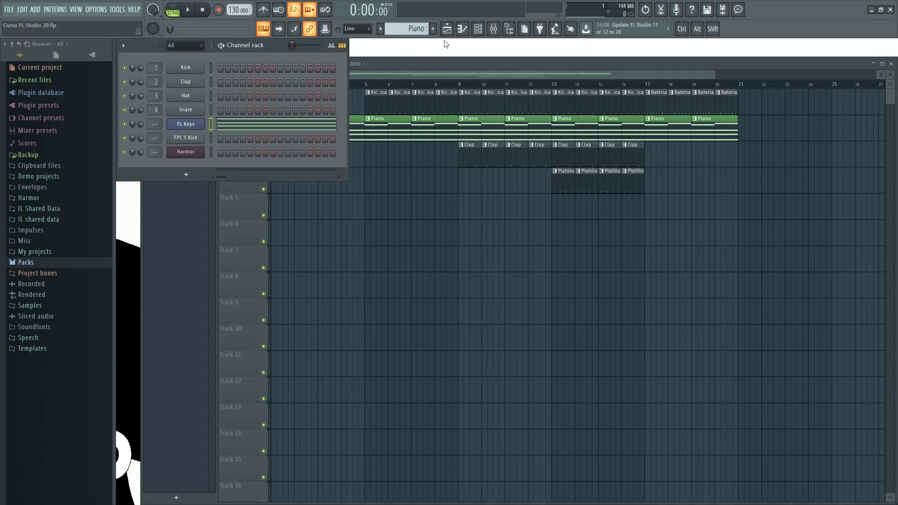
pyautogui.click(462, 28)
pyautogui.click(891, 59)
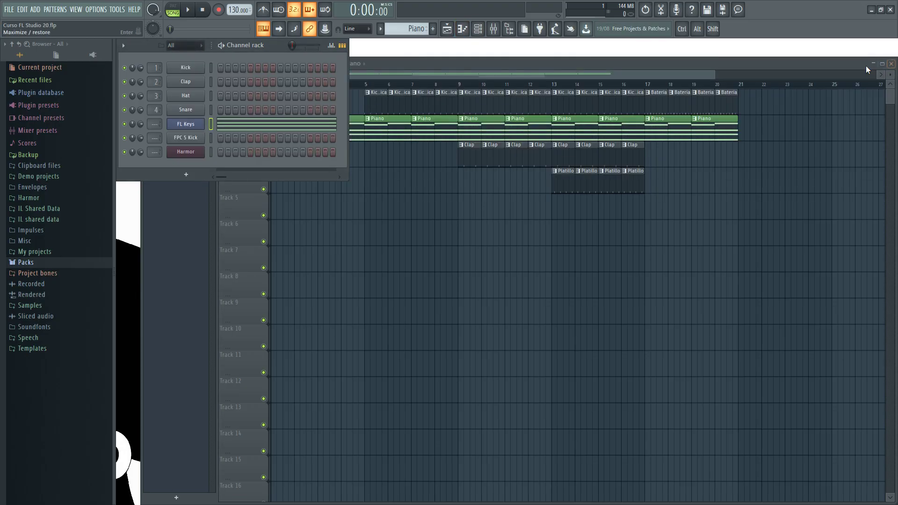
# Step: Open the mixer below the channel rack, toggling its visibility off and back on
pyautogui.press('F9')
pyautogui.moveTo(352, 173); pyautogui.dragTo(349, 178)
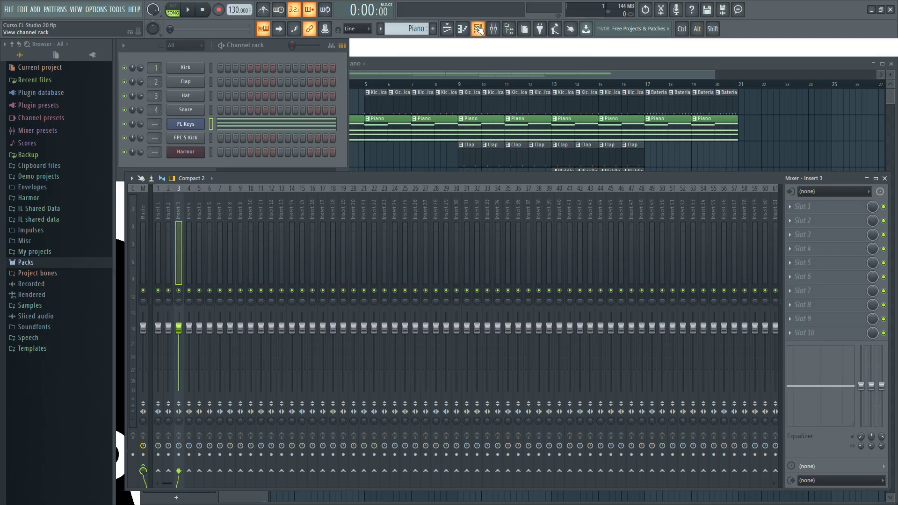
pyautogui.click(494, 29)
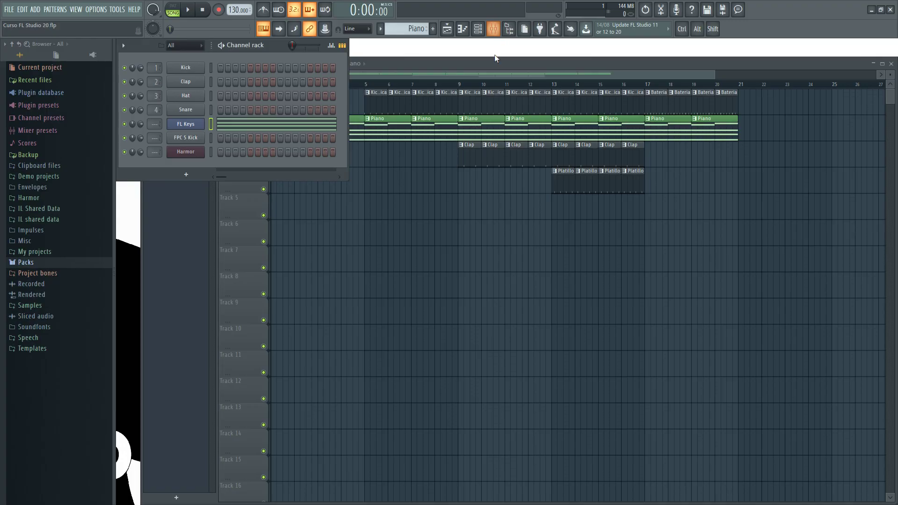
pyautogui.click(496, 36)
pyautogui.click(497, 37)
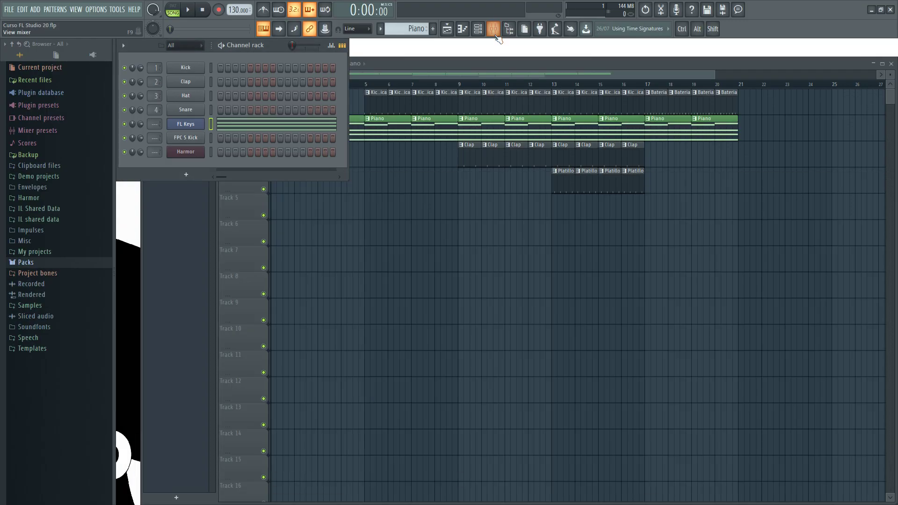
pyautogui.click(497, 37)
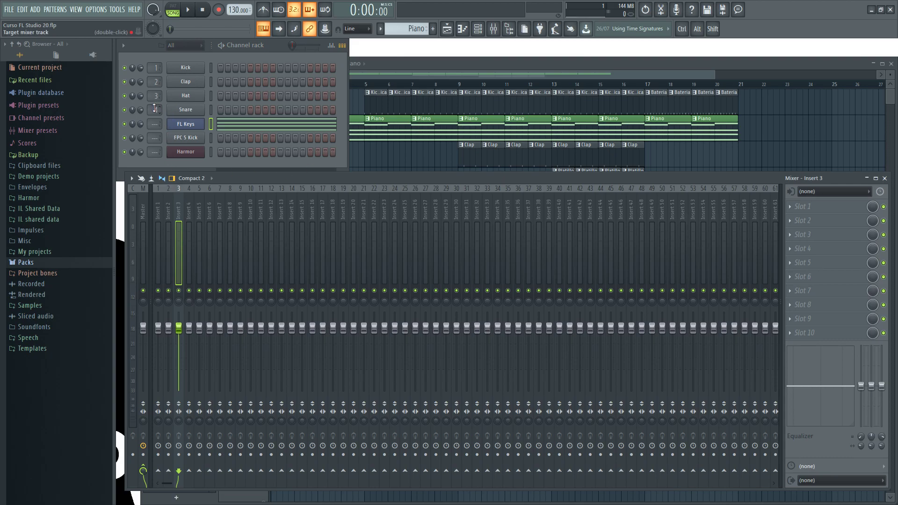
# Step: Open the Kick channel's settings and try its mixer routing on Master and Insert 125, returning it to Insert 1
pyautogui.click(280, 46)
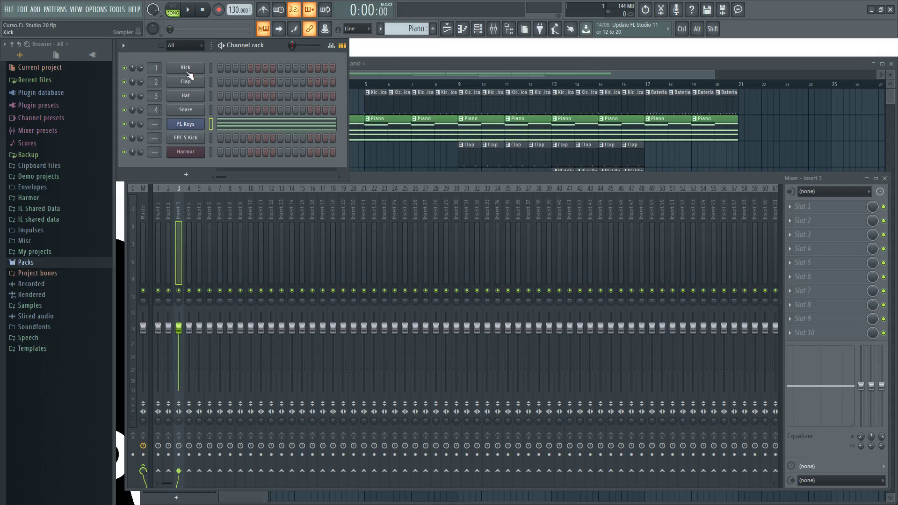
pyautogui.click(189, 69)
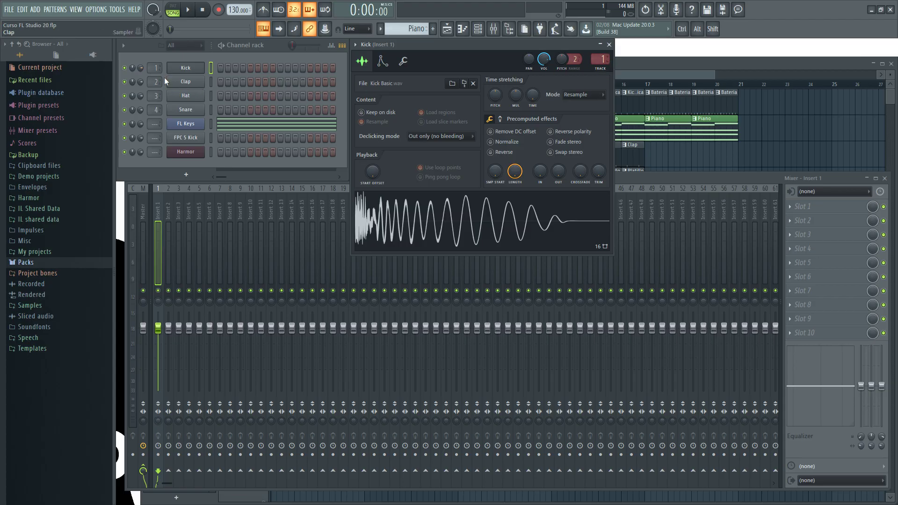
pyautogui.moveTo(602, 63)
pyautogui.mouseDown()
pyautogui.moveTo(602, 1)
pyautogui.moveTo(602, 65)
pyautogui.mouseUp()
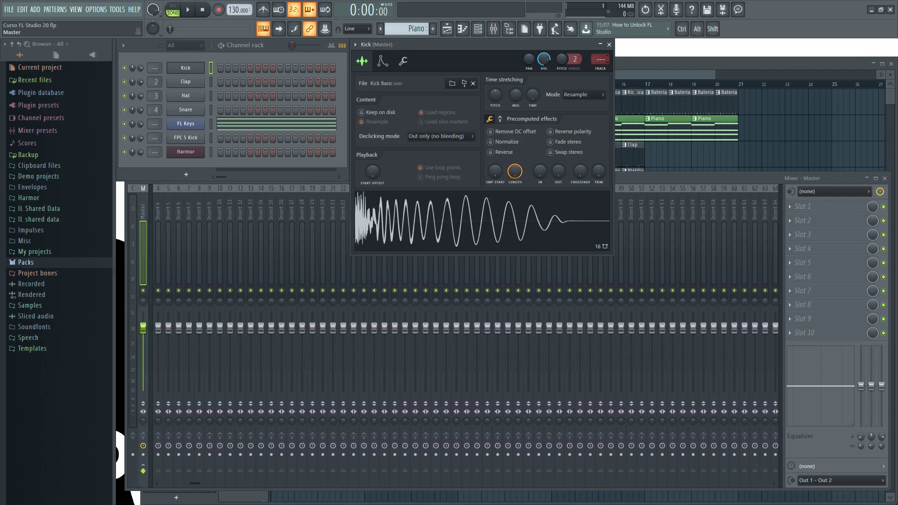
pyautogui.moveTo(602, 64); pyautogui.dragTo(602, 3)
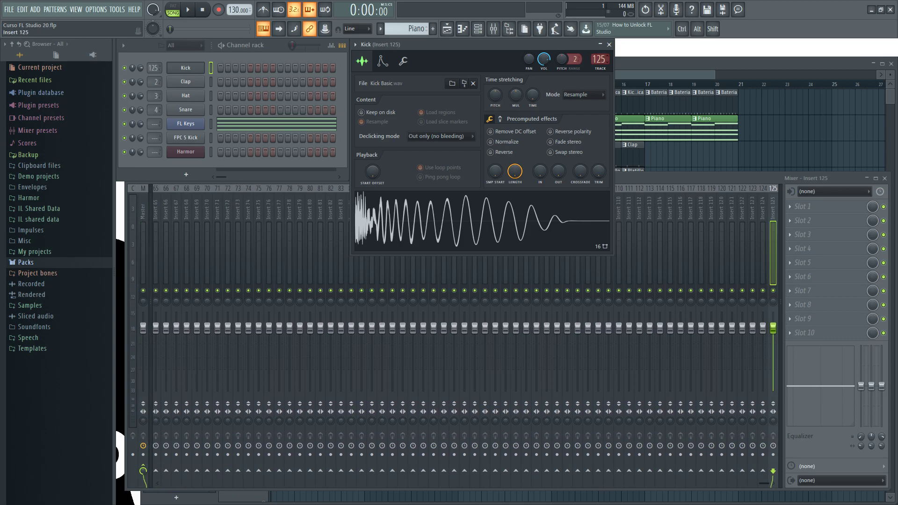
pyautogui.moveTo(600, 60); pyautogui.dragTo(601, 120)
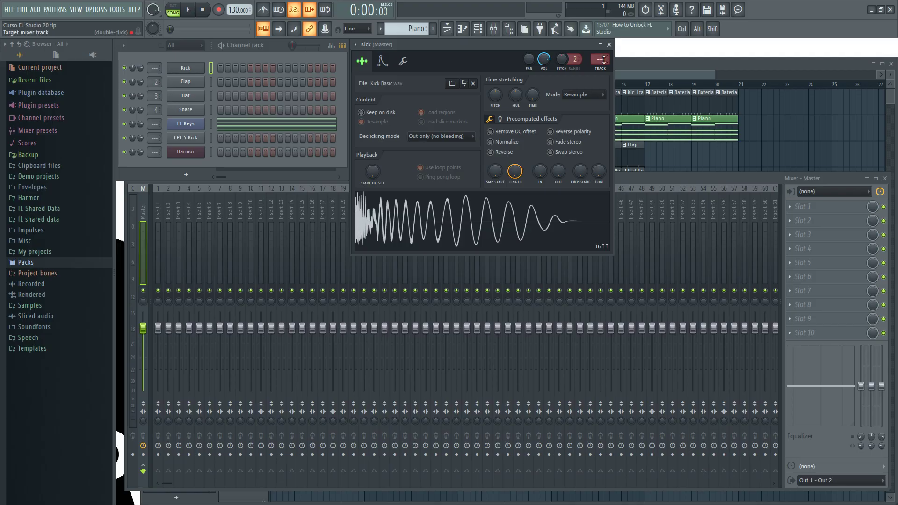
pyautogui.moveTo(600, 60); pyautogui.dragTo(600, 58)
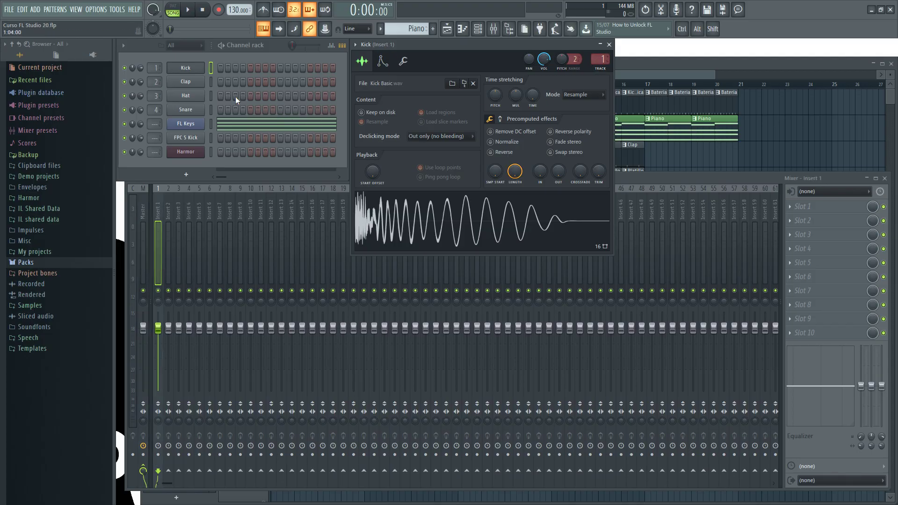
# Step: Route FL Keys, the FPC kick and Harmor to mixer tracks 5, 6 and 7
pyautogui.click(156, 82)
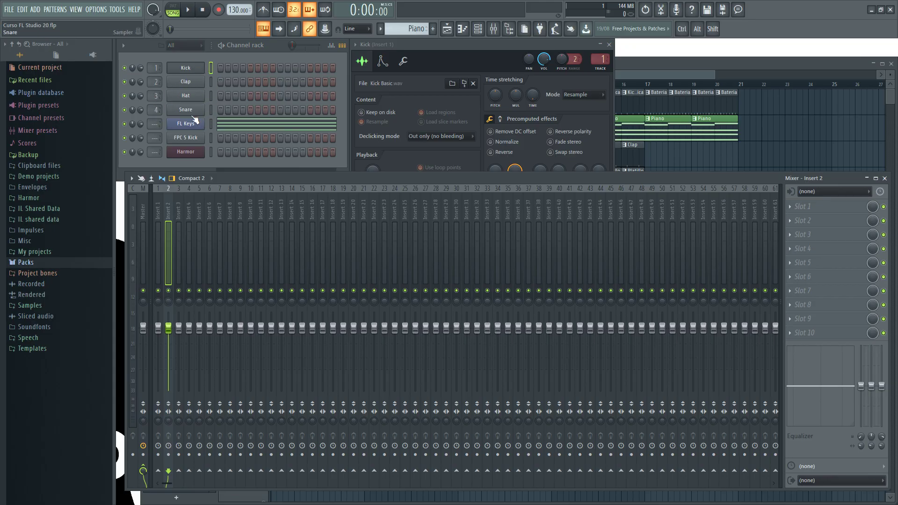
pyautogui.moveTo(153, 124)
pyautogui.mouseDown()
pyautogui.moveTo(153, 116)
pyautogui.moveTo(153, 149)
pyautogui.moveTo(153, 142)
pyautogui.mouseUp()
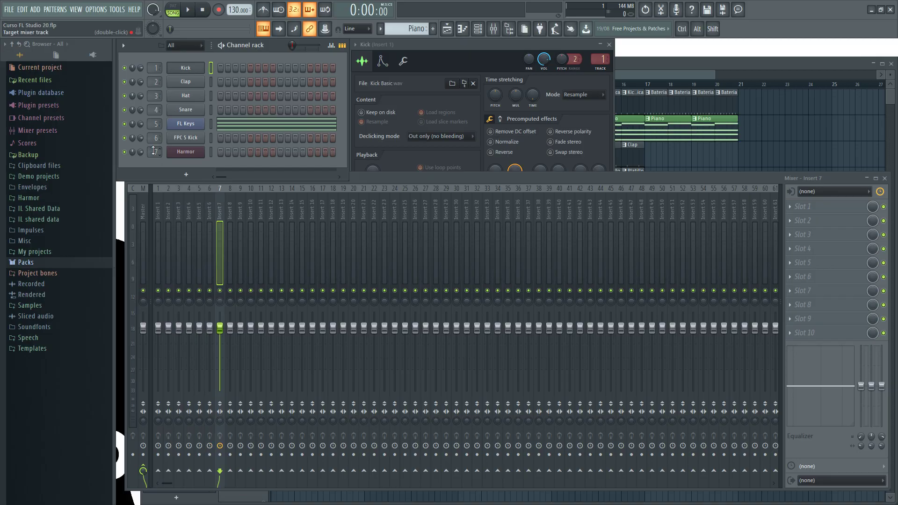
# Step: Delete the four Bateria clips on Track 1 and the two Piano clips on Track 2 from bar 17 onward
pyautogui.click(647, 63)
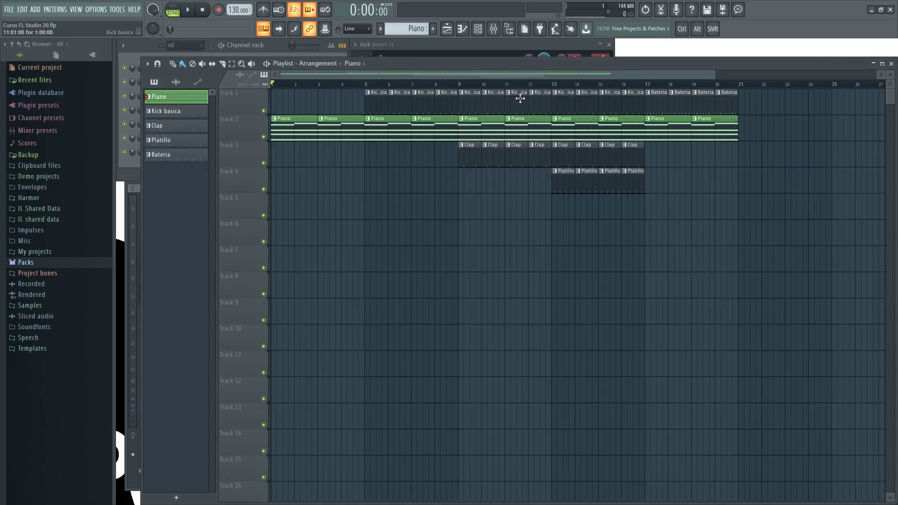
pyautogui.rightClick(655, 98)
pyautogui.rightClick(680, 100)
pyautogui.rightClick(703, 101)
pyautogui.rightClick(726, 103)
pyautogui.rightClick(716, 129)
pyautogui.rightClick(671, 135)
# Step: Play the arrangement from bar 13 and watch each instrument's level in the mixer
pyautogui.click(553, 88)
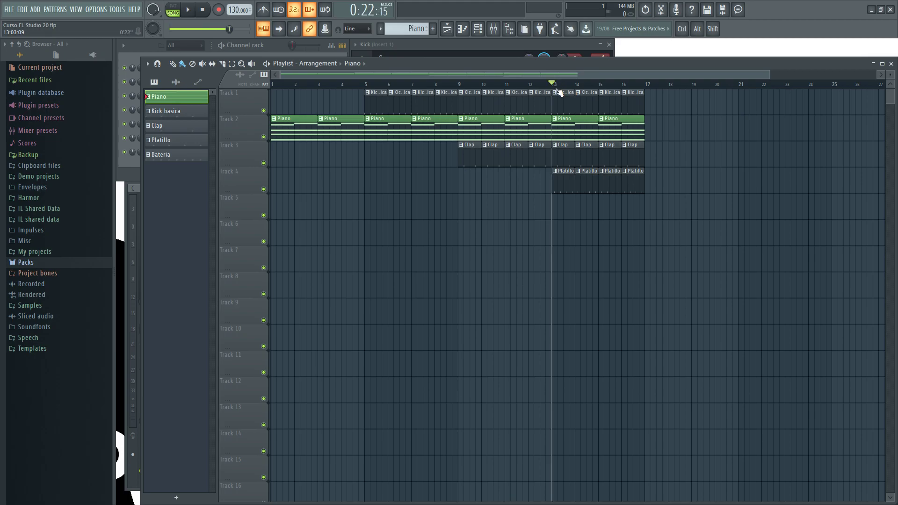
pyautogui.click(189, 10)
pyautogui.press('F9')
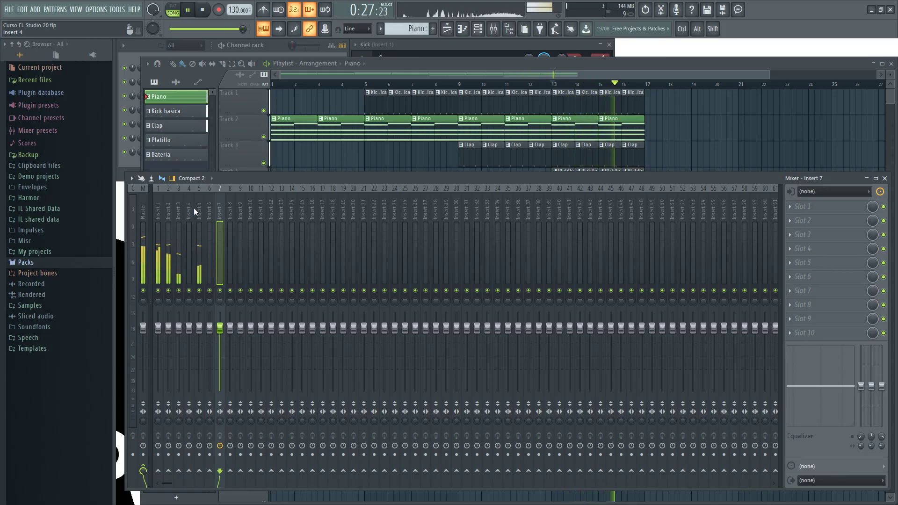
pyautogui.press('space')
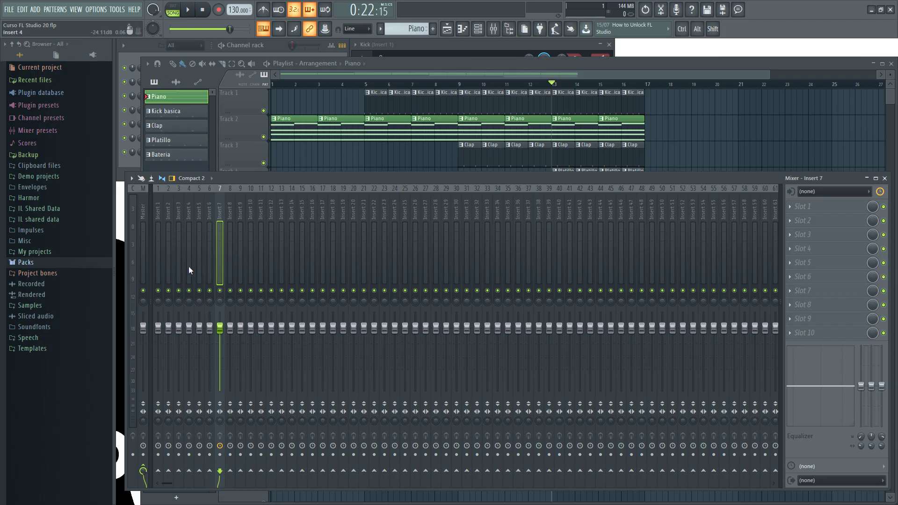
# Step: Select the Kick basica pattern and play it in pattern mode while watching the Kick's level in the mixer
pyautogui.click(274, 46)
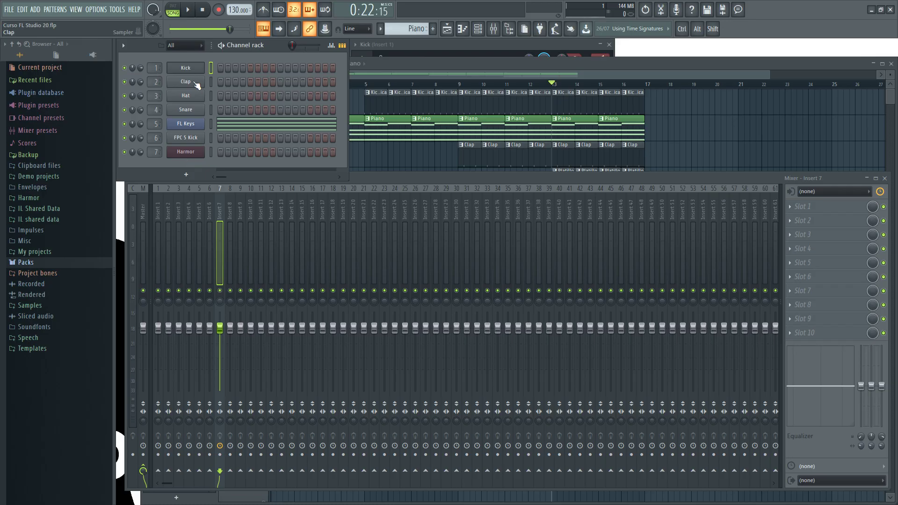
pyautogui.click(415, 67)
pyautogui.click(568, 105)
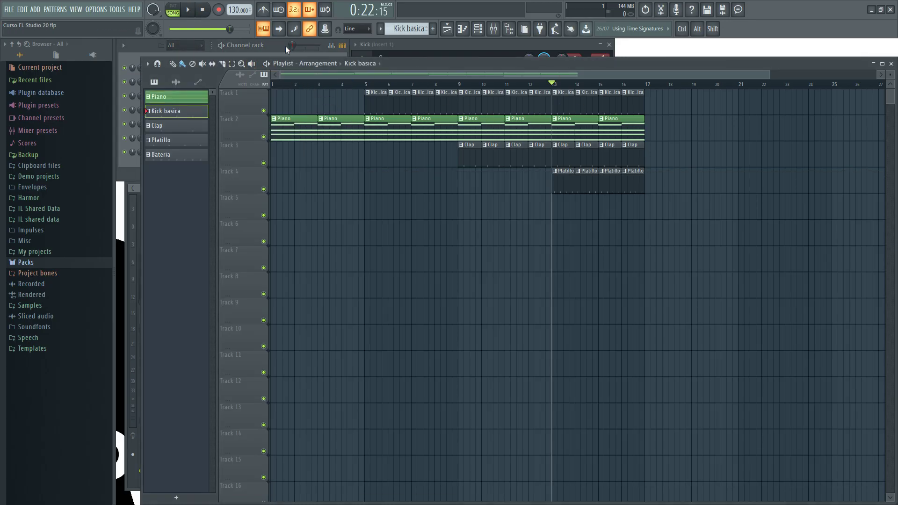
pyautogui.click(286, 46)
pyautogui.click(189, 10)
pyautogui.click(173, 8)
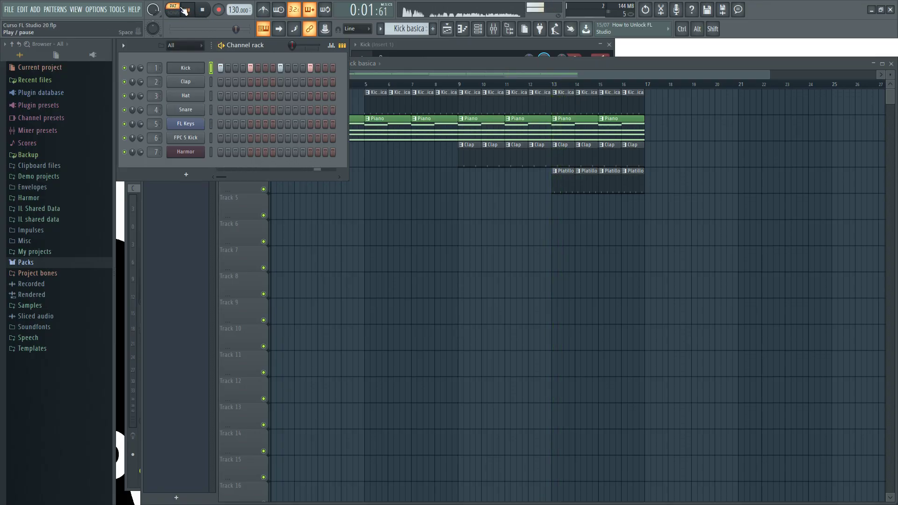
pyautogui.press('F9')
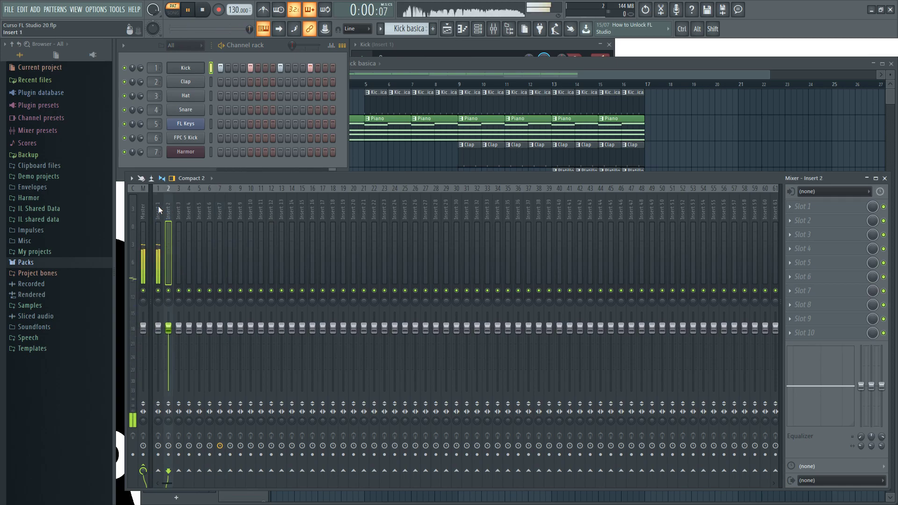
pyautogui.click(205, 15)
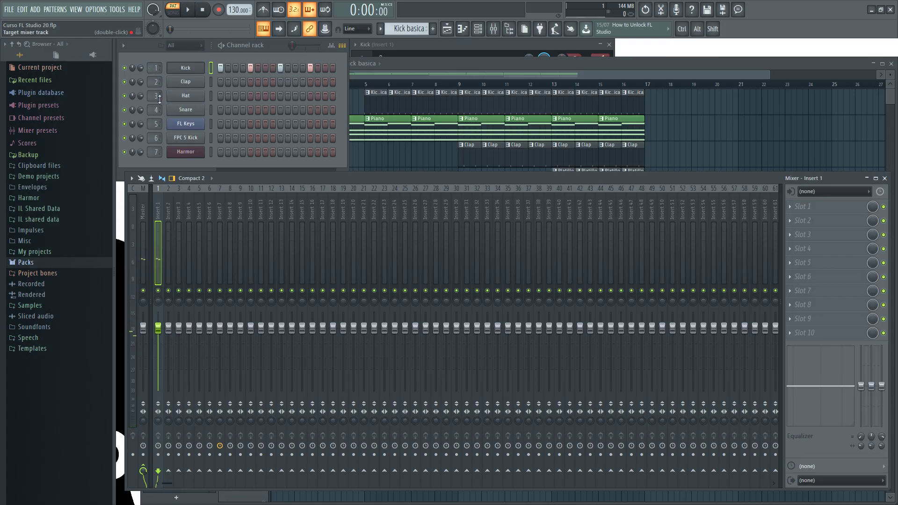
# Step: Route the FPC kick to mixer track 1 and add hits on its steps 4 and 12
pyautogui.moveTo(155, 142); pyautogui.dragTo(155, 155)
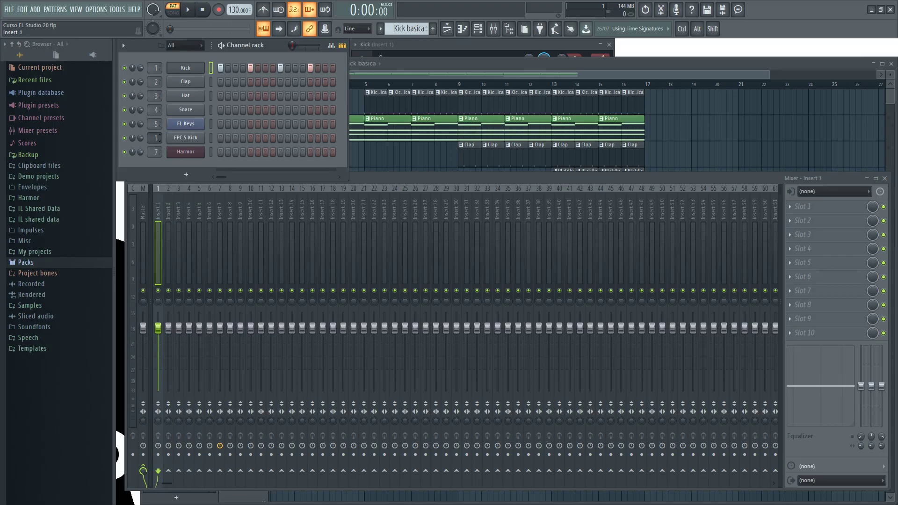
pyautogui.click(243, 136)
pyautogui.click(302, 137)
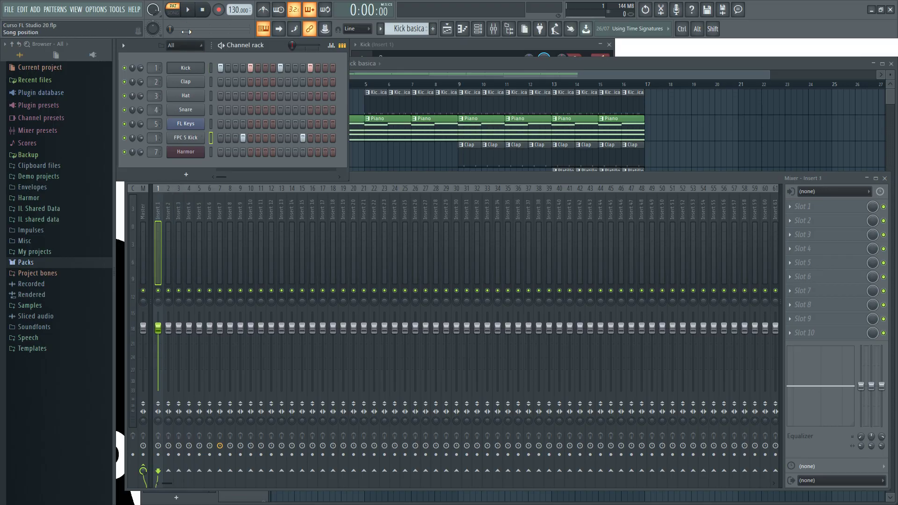
# Step: Play the Kick basica pattern and test Insert 1's volume fader by lowering it and returning it to its original level
pyautogui.click(191, 9)
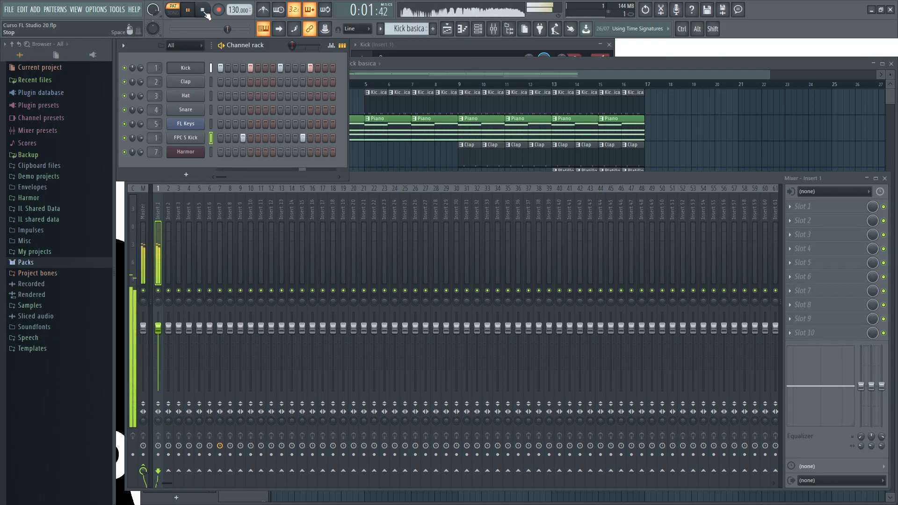
pyautogui.click(203, 10)
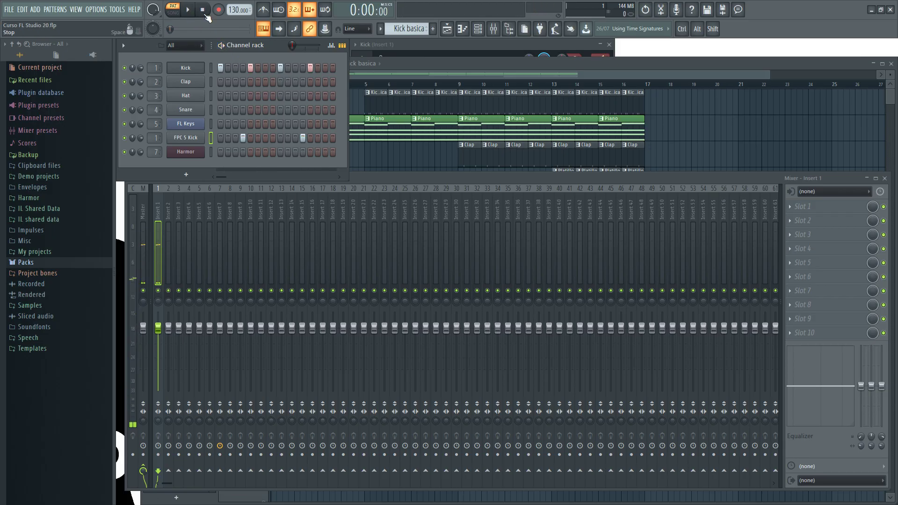
pyautogui.click(360, 176)
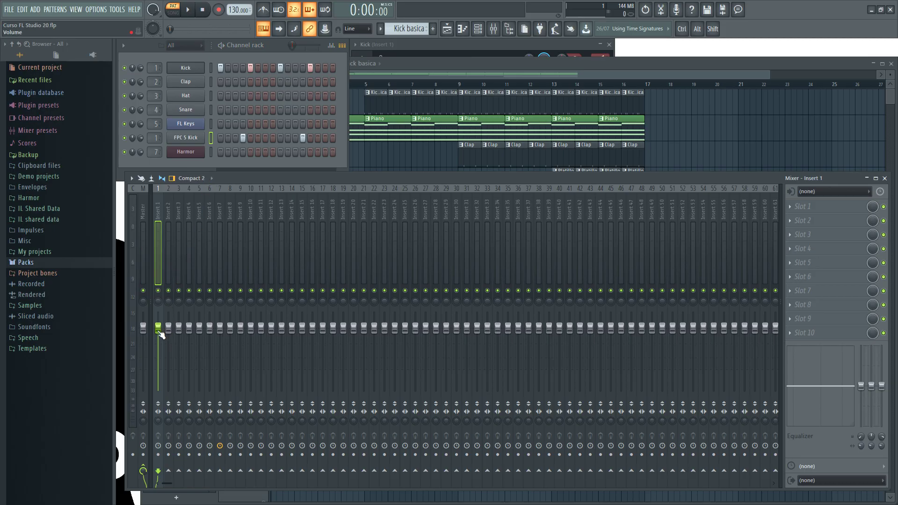
pyautogui.moveTo(158, 327); pyautogui.dragTo(158, 351)
pyautogui.moveTo(158, 389); pyautogui.dragTo(158, 327)
pyautogui.press('space')
pyautogui.moveTo(165, 331)
pyautogui.mouseDown()
pyautogui.moveTo(165, 382)
pyautogui.moveTo(165, 331)
pyautogui.mouseUp()
pyautogui.click(202, 9)
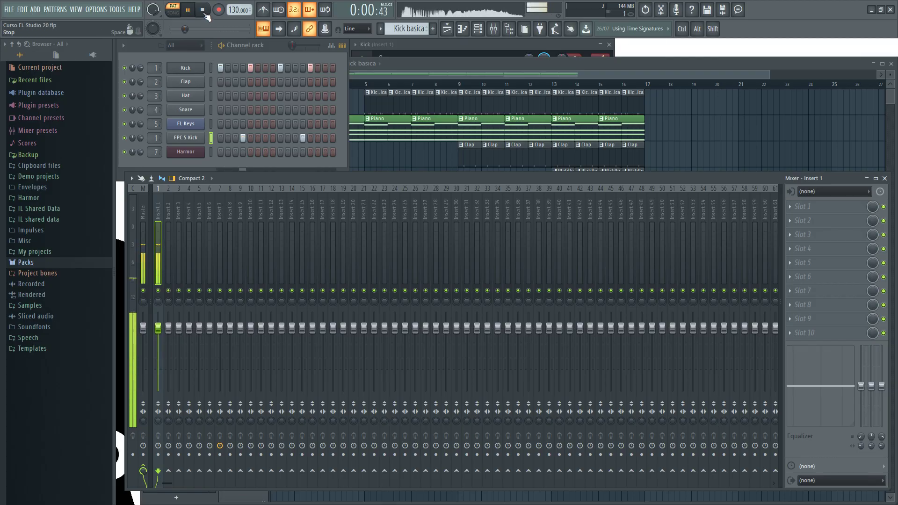
pyautogui.click(147, 68)
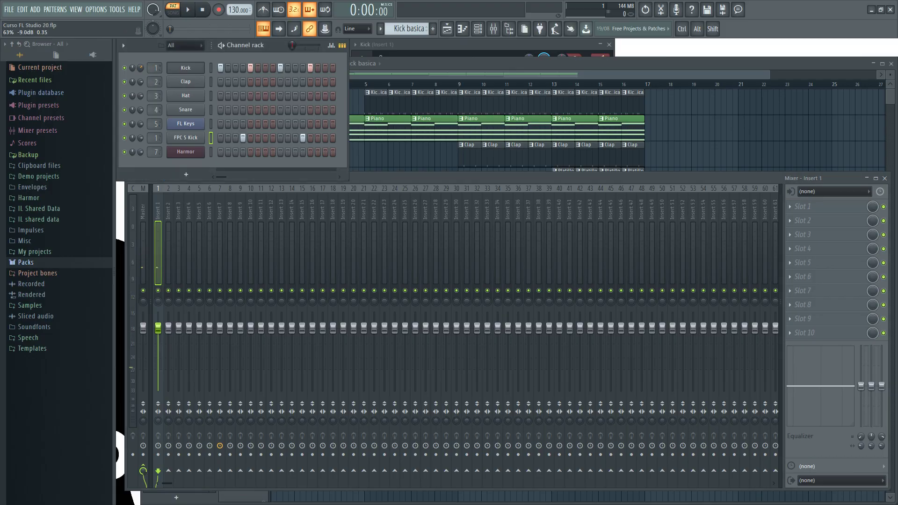
pyautogui.click(189, 10)
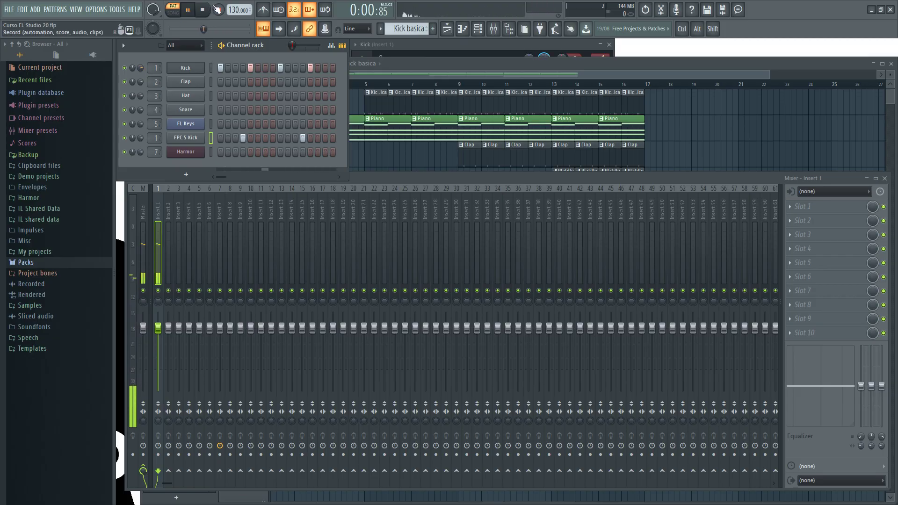
pyautogui.click(207, 13)
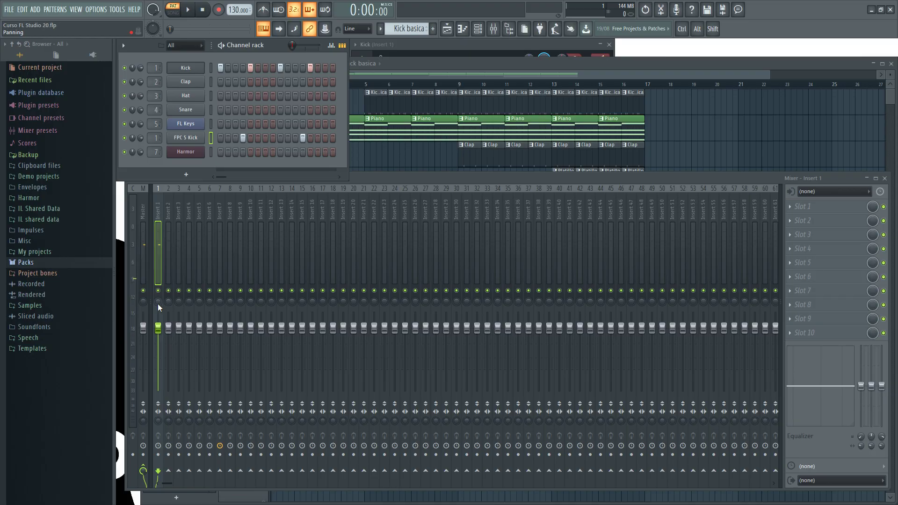
# Step: Play the pattern while testing Insert 1's panning in the mixer, leaving the pan centred
pyautogui.click(188, 10)
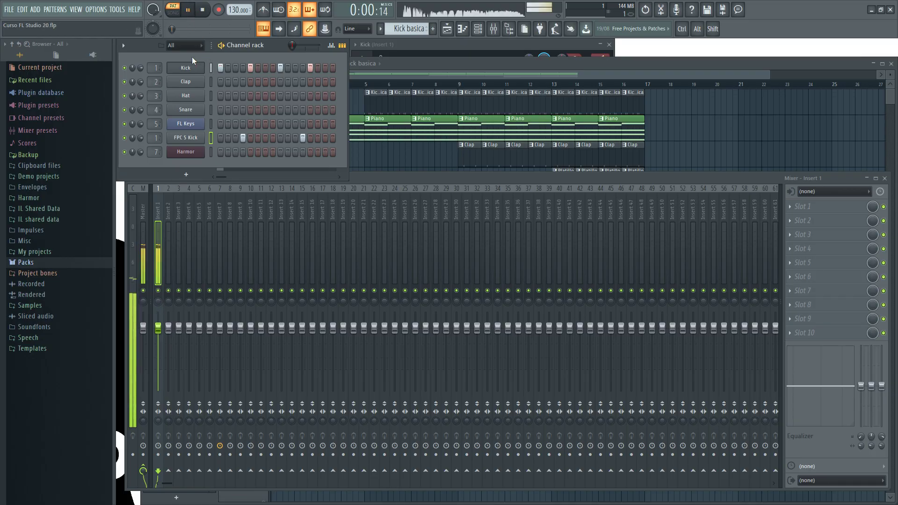
pyautogui.moveTo(158, 301); pyautogui.dragTo(158, 256)
pyautogui.press('space')
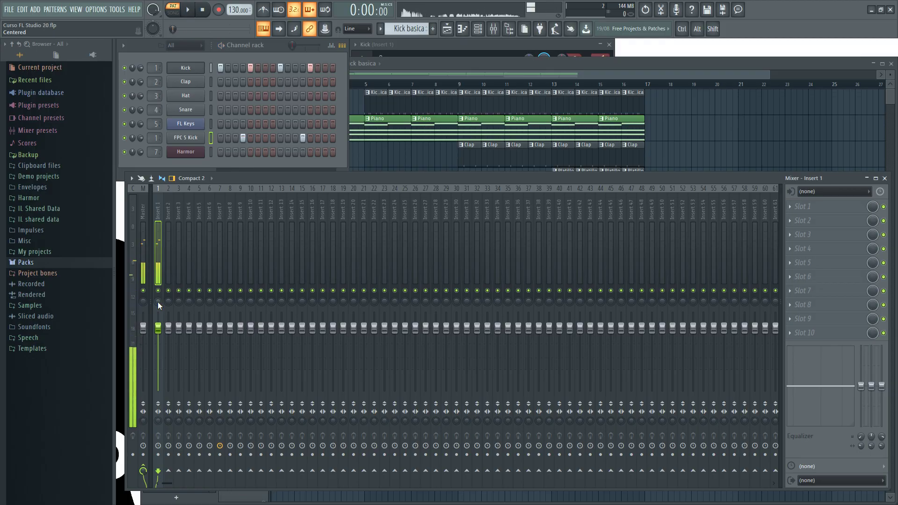
# Step: Add Clap hits on steps 5 and 13 of the Kick basica pattern and play it
pyautogui.click(250, 82)
pyautogui.click(311, 82)
pyautogui.click(188, 9)
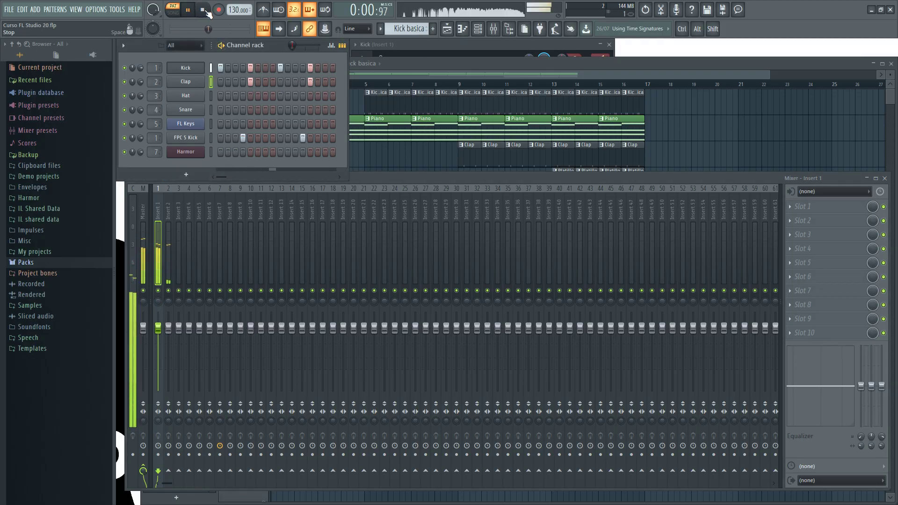
pyautogui.click(205, 11)
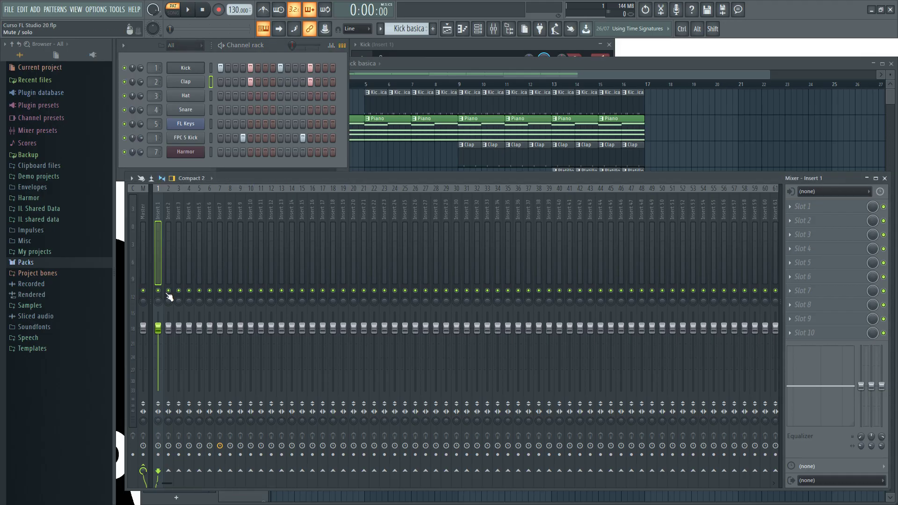
# Step: Play the pattern with Insert 1 muted, and again with only Insert 2 muted
pyautogui.press('space')
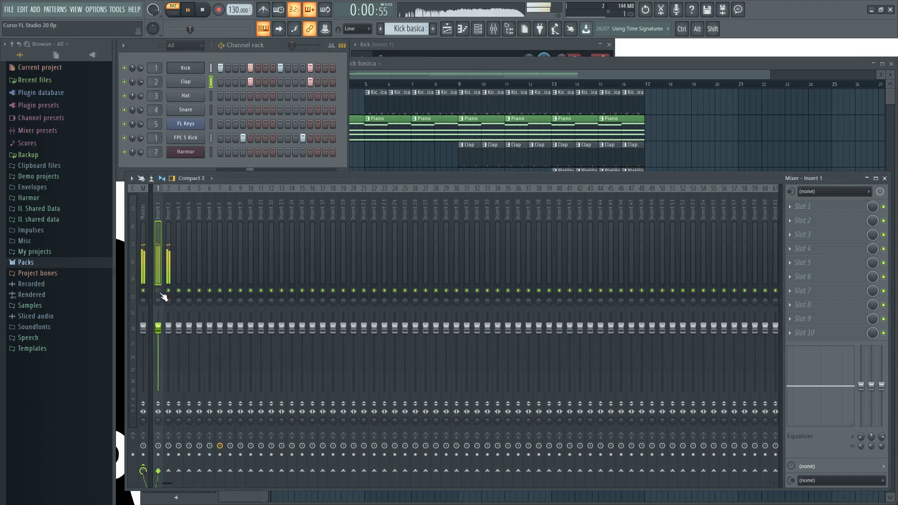
pyautogui.press('space')
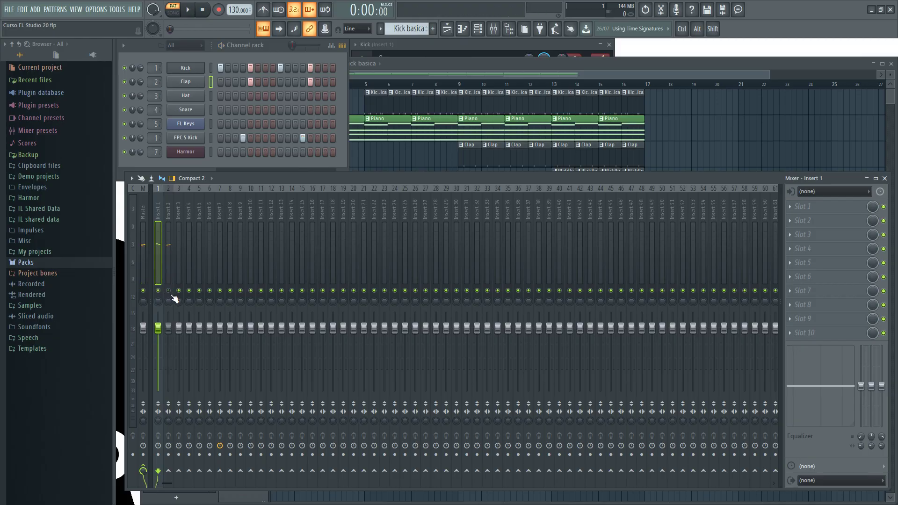
pyautogui.press('space')
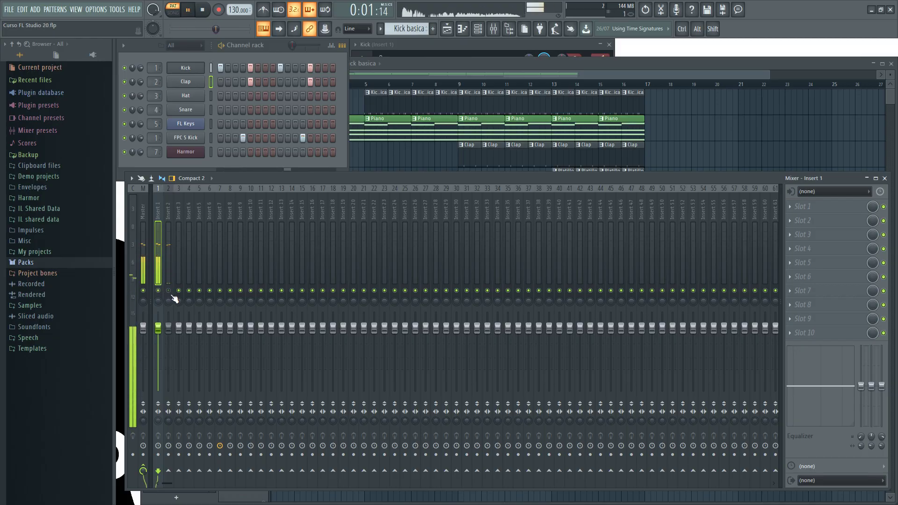
pyautogui.press('space')
# Step: Add Hat hits on steps 3, 7, 11 and 15 and play the pattern with Insert 2 unmuted
pyautogui.click(235, 95)
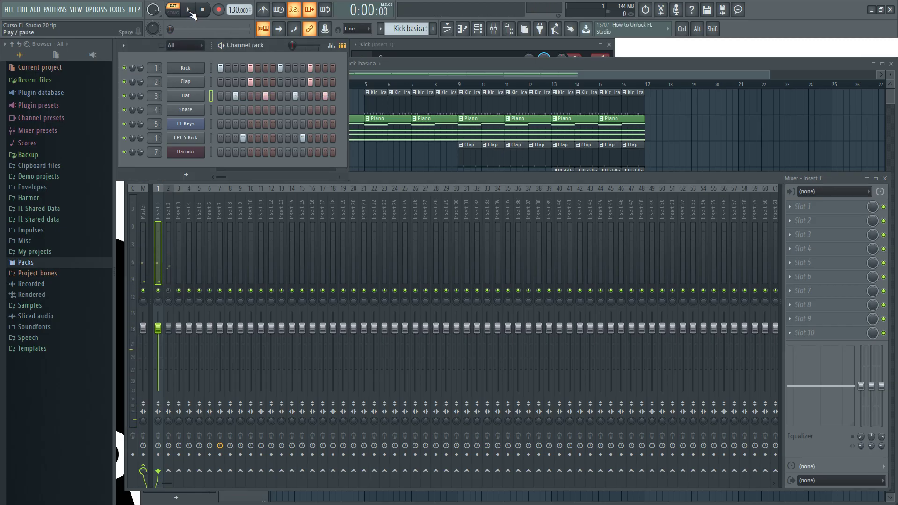
pyautogui.click(169, 291)
pyautogui.click(189, 10)
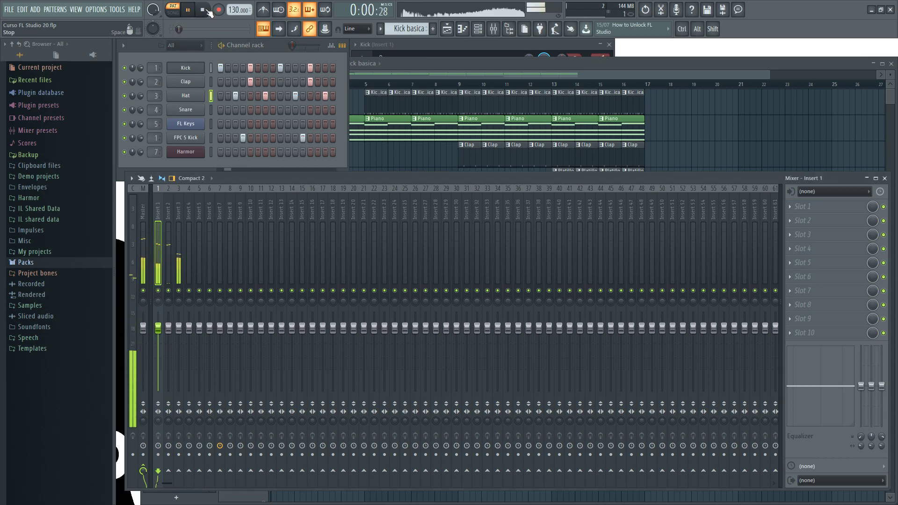
pyautogui.click(207, 9)
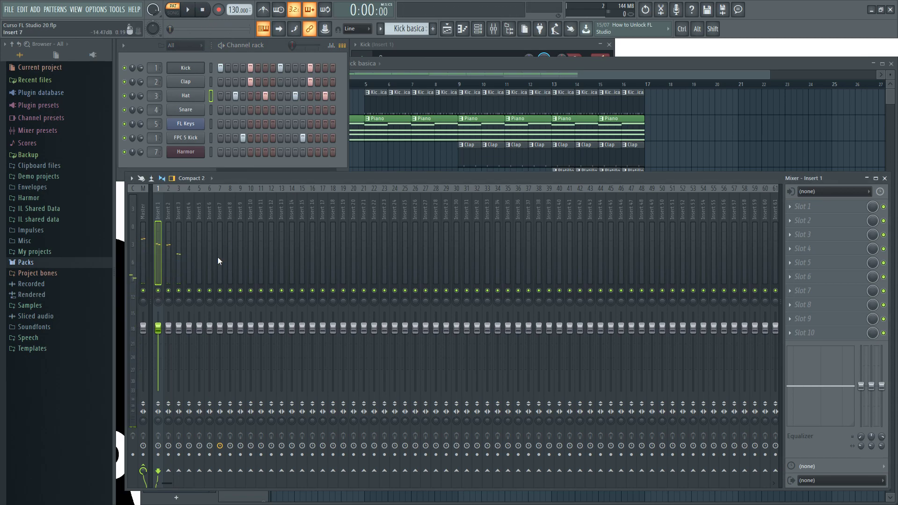
# Step: Solo Insert 1, play the pattern to hear that track alone, and turn the solo off
pyautogui.rightClick(158, 290)
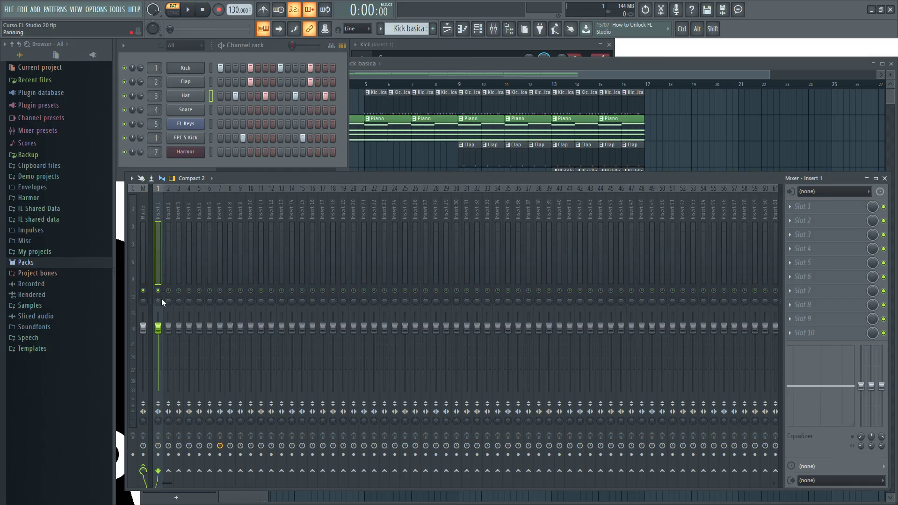
pyautogui.press('space')
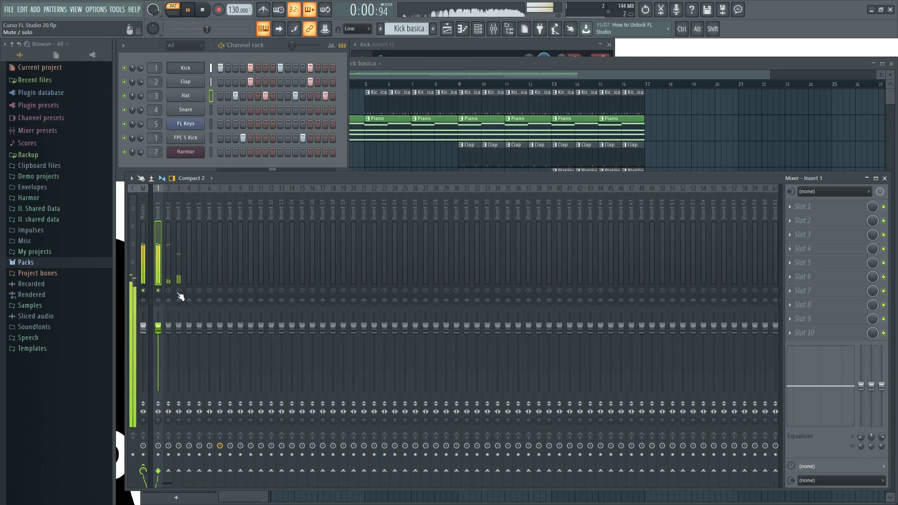
pyautogui.press('space')
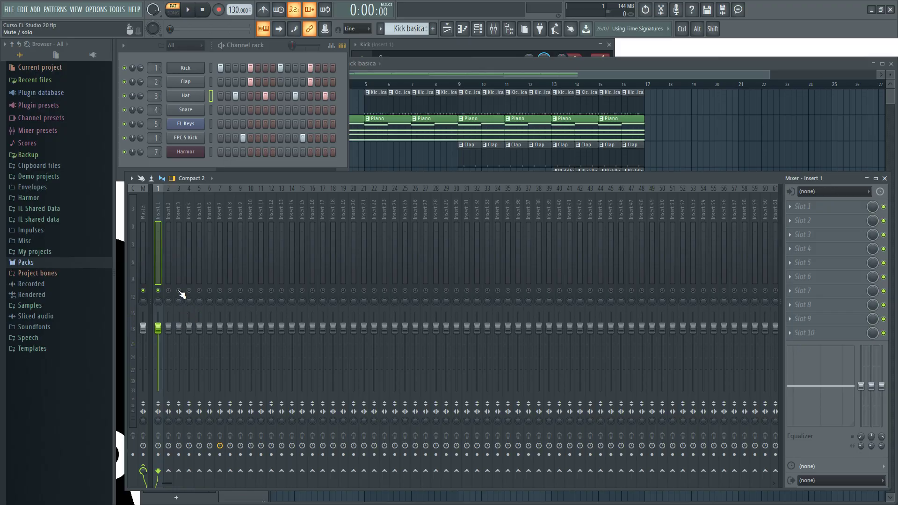
pyautogui.press('space')
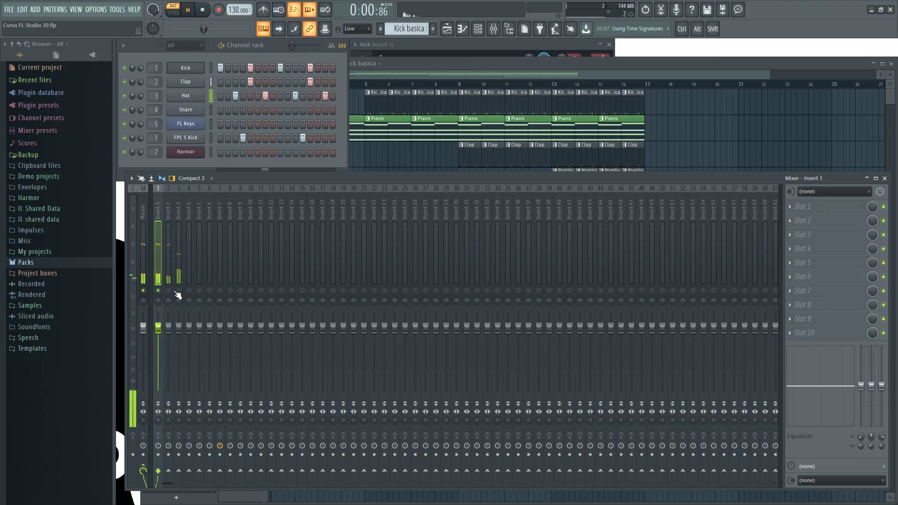
pyautogui.press('space')
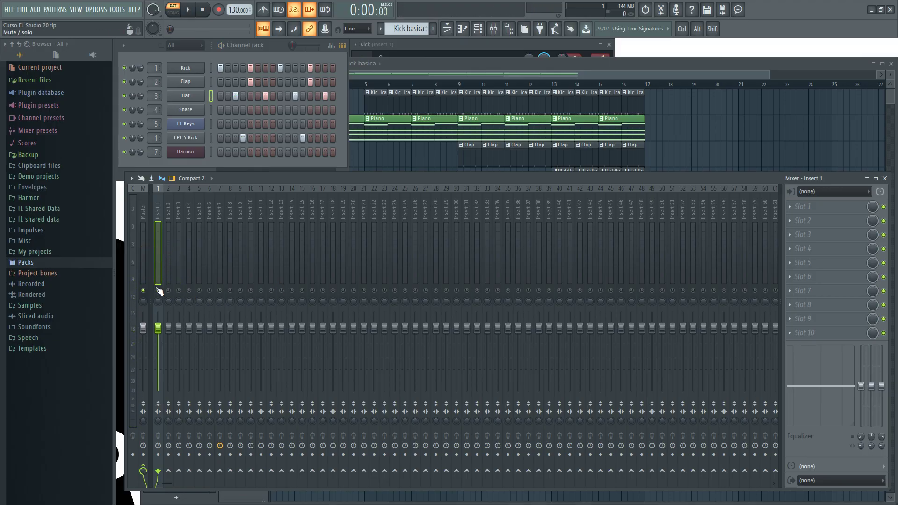
pyautogui.rightClick(160, 295)
# Step: Play the pattern while muting and unmuting Inserts 1 and 2, leaving both tracks active
pyautogui.press('space')
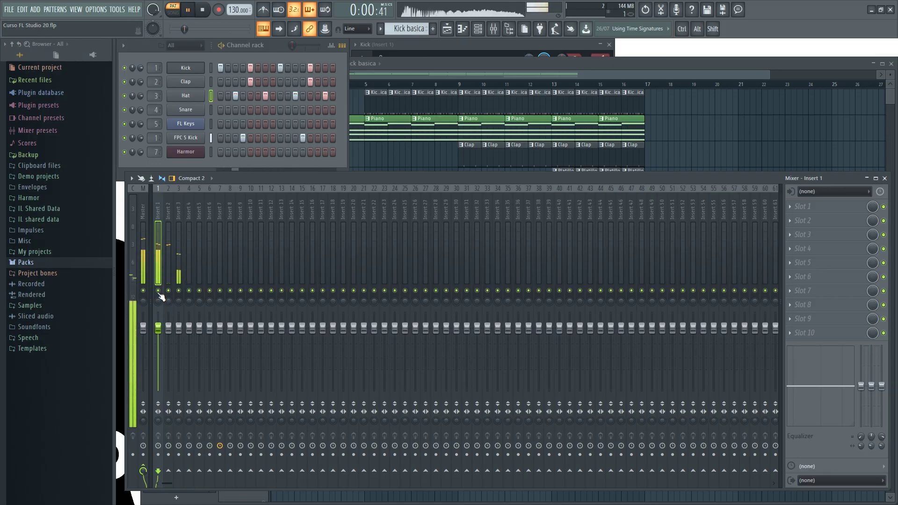
pyautogui.press('space')
pyautogui.click(169, 291)
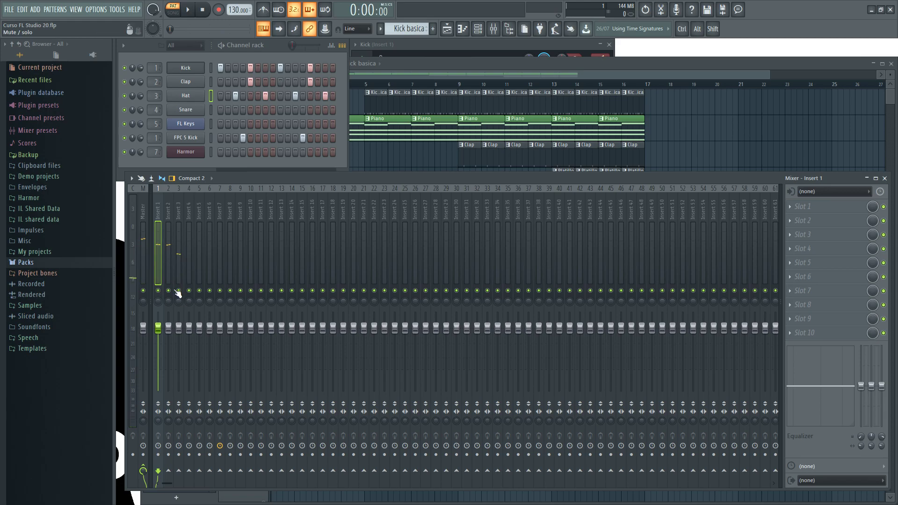
pyautogui.click(169, 290)
pyautogui.press('space')
pyautogui.click(159, 291)
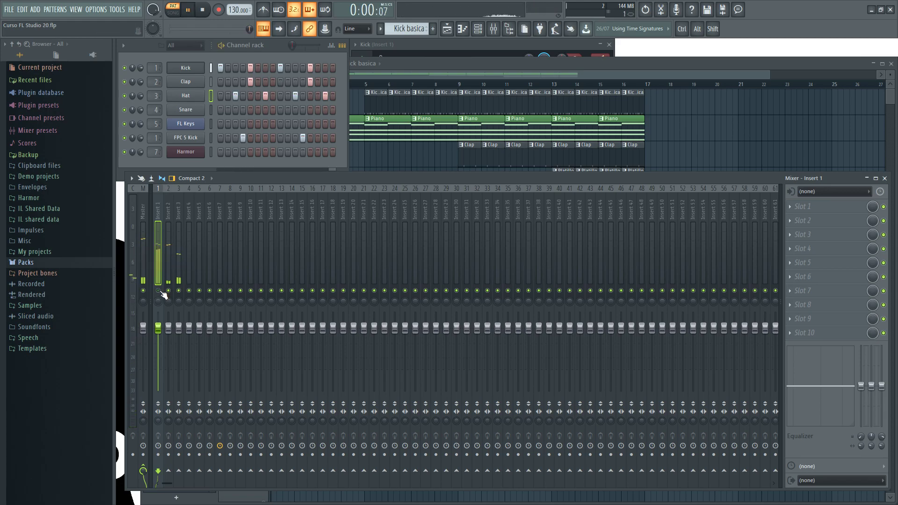
pyautogui.click(170, 292)
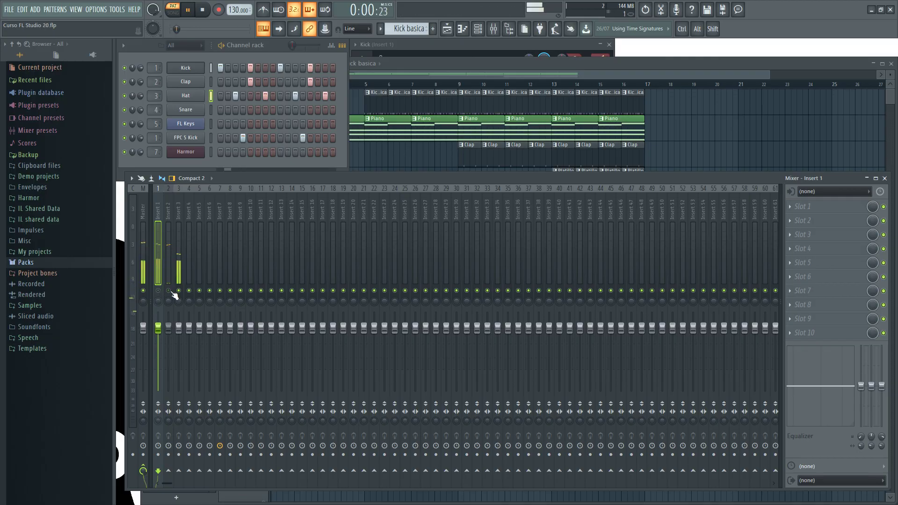
pyautogui.click(158, 291)
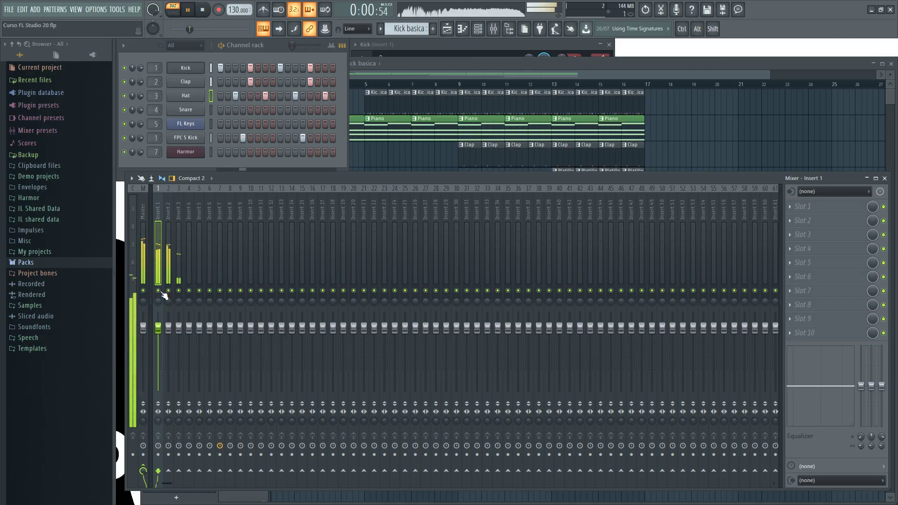
pyautogui.press('space')
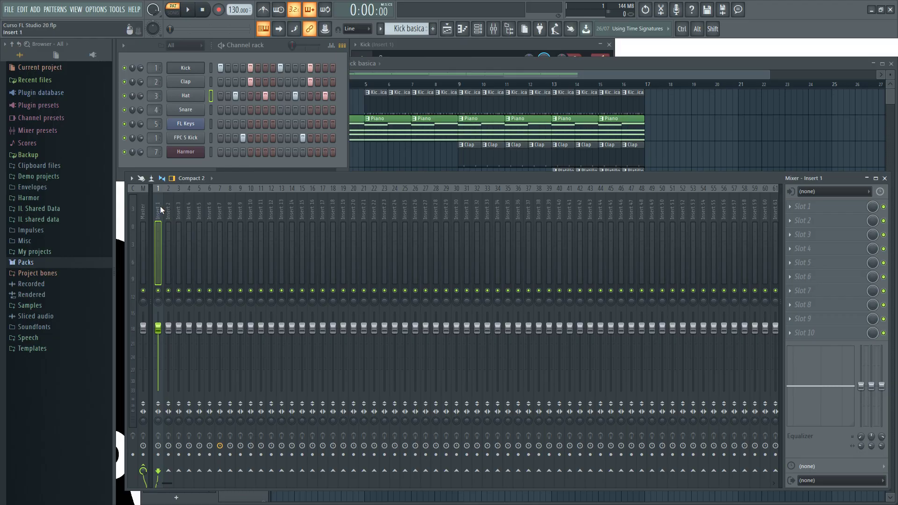
# Step: Play the pattern with Insert 1 selected and compare the levels of Inserts 1 to 3 in the mixer
pyautogui.press('space')
pyautogui.press('space')
pyautogui.moveTo(169, 203); pyautogui.dragTo(240, 201)
pyautogui.click(158, 209)
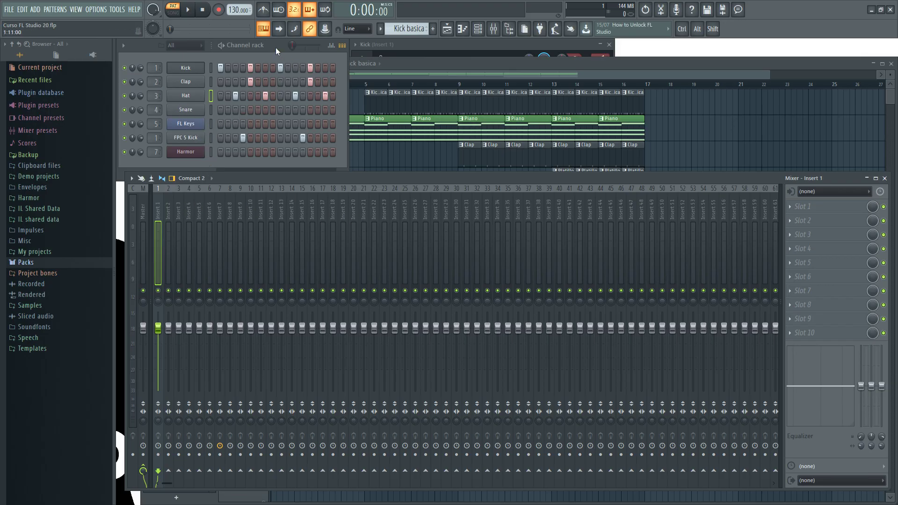
pyautogui.press('space')
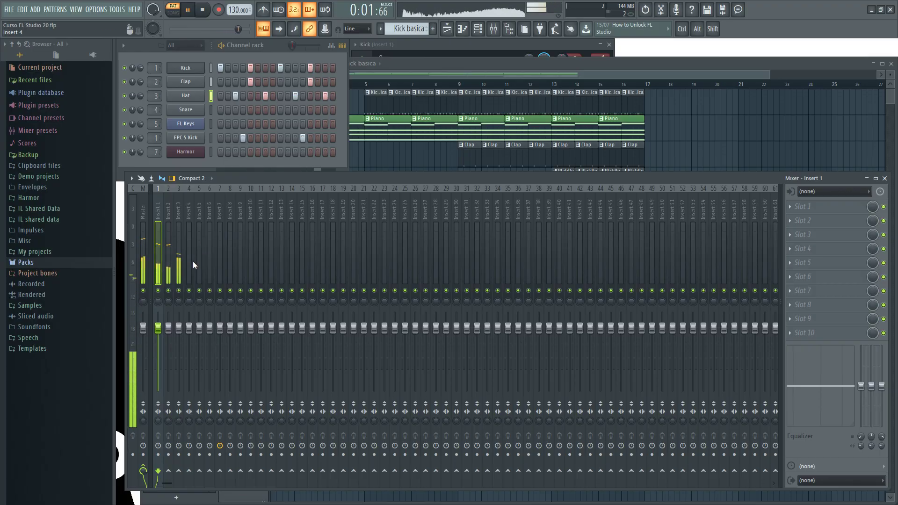
pyautogui.press('space')
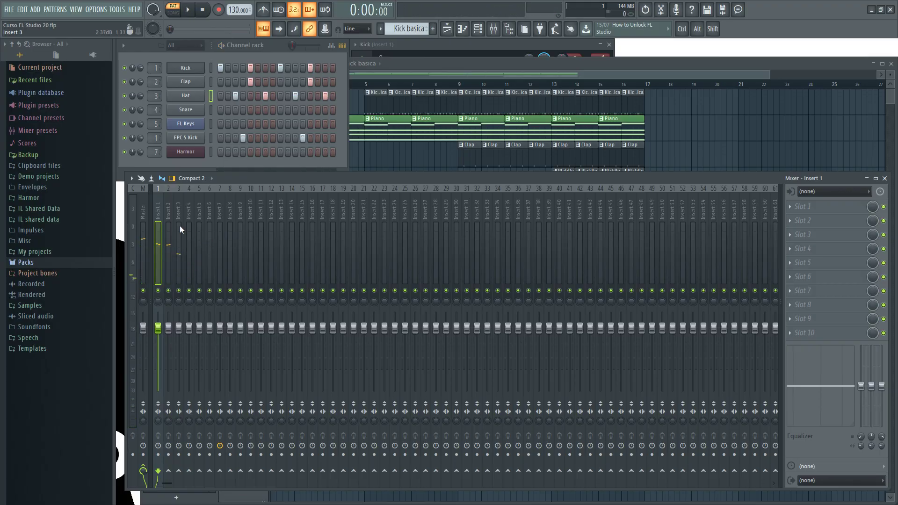
# Step: Select Insert 3 and examine the effect plugins available for its second slot without loading one
pyautogui.click(167, 212)
pyautogui.click(158, 213)
pyautogui.click(168, 212)
pyautogui.click(178, 213)
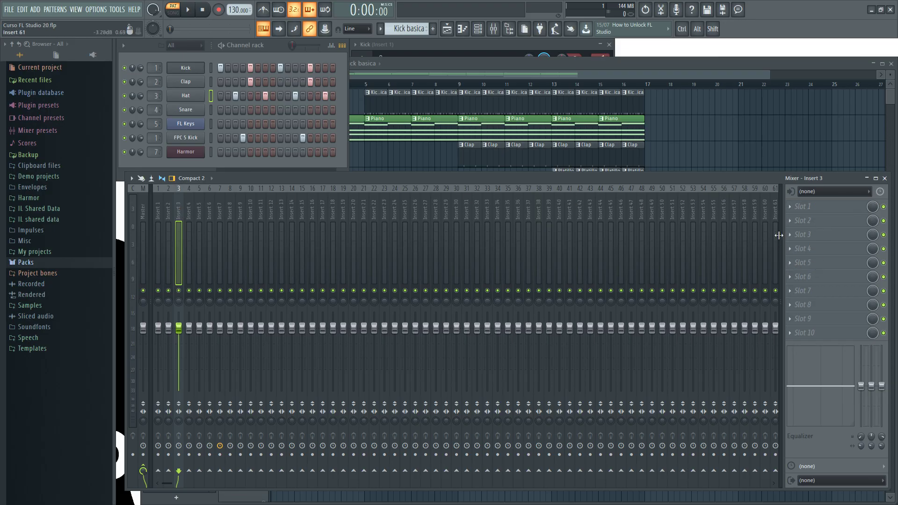
pyautogui.click(813, 221)
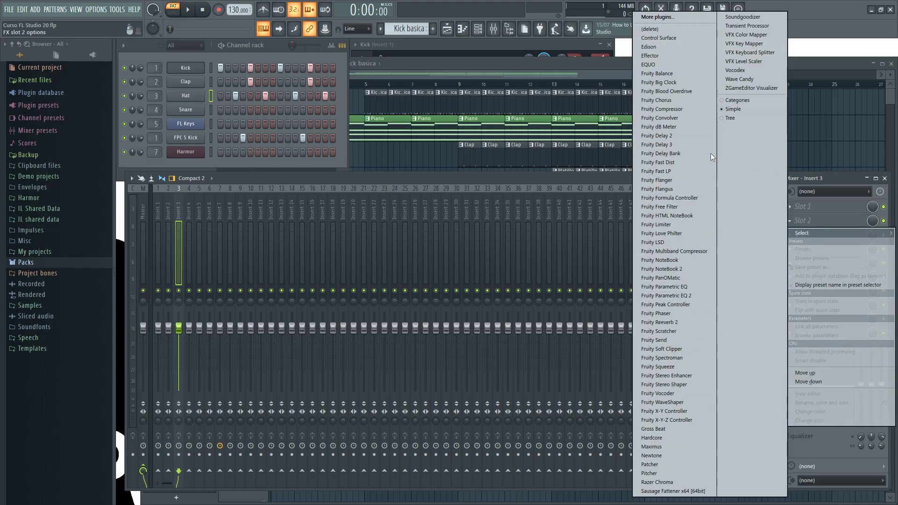
pyautogui.click(846, 175)
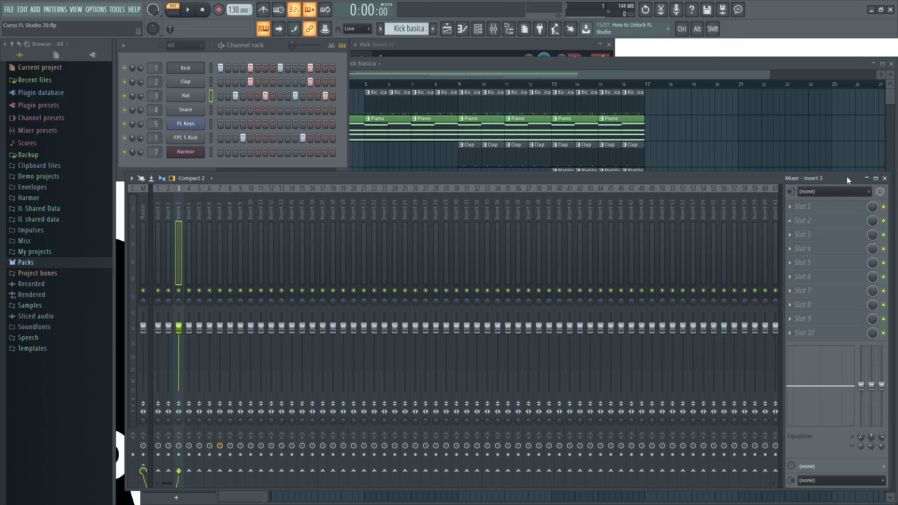
# Step: Load Fruity Delay 2 into the first effect slot of Insert 3 and close its plugin window
pyautogui.click(792, 209)
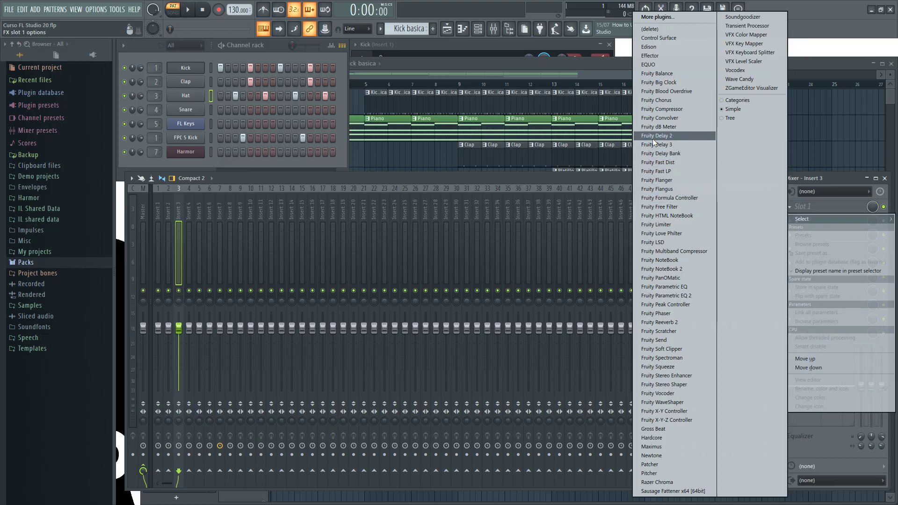
pyautogui.click(676, 136)
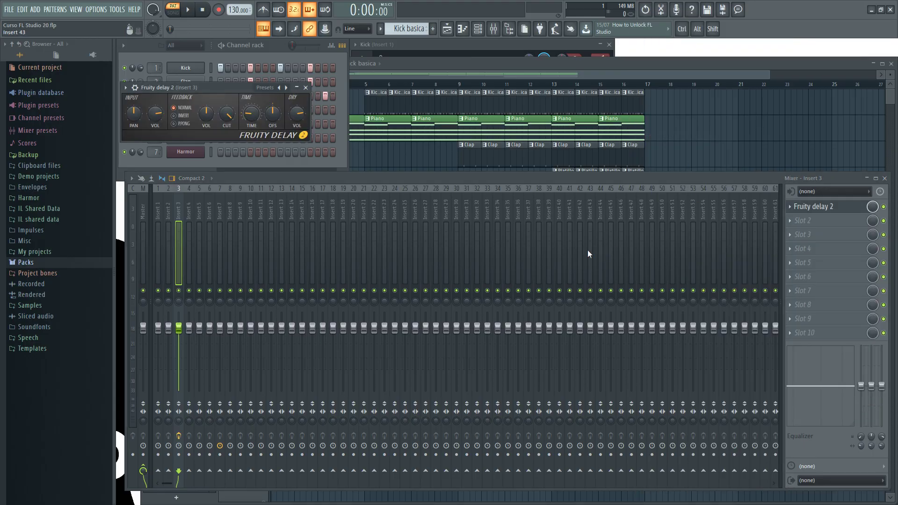
pyautogui.moveTo(226, 86); pyautogui.dragTo(513, 181)
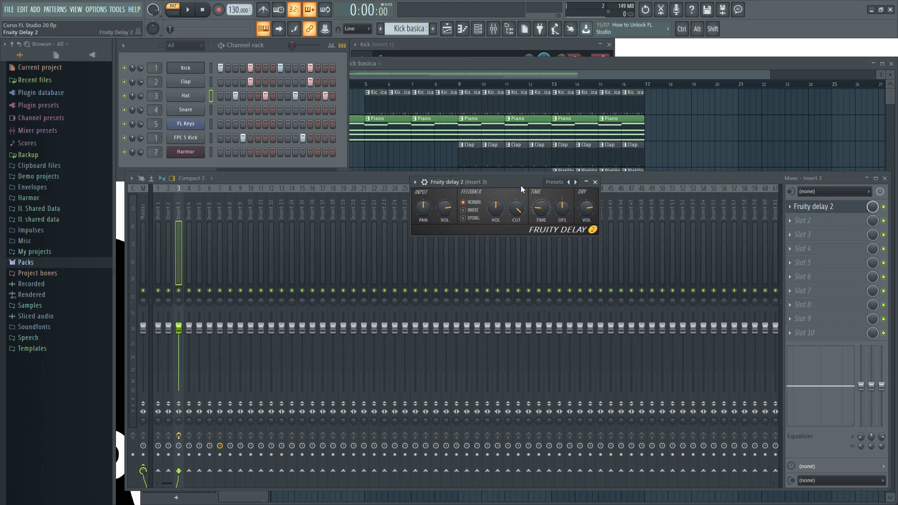
pyautogui.moveTo(523, 183); pyautogui.dragTo(492, 187)
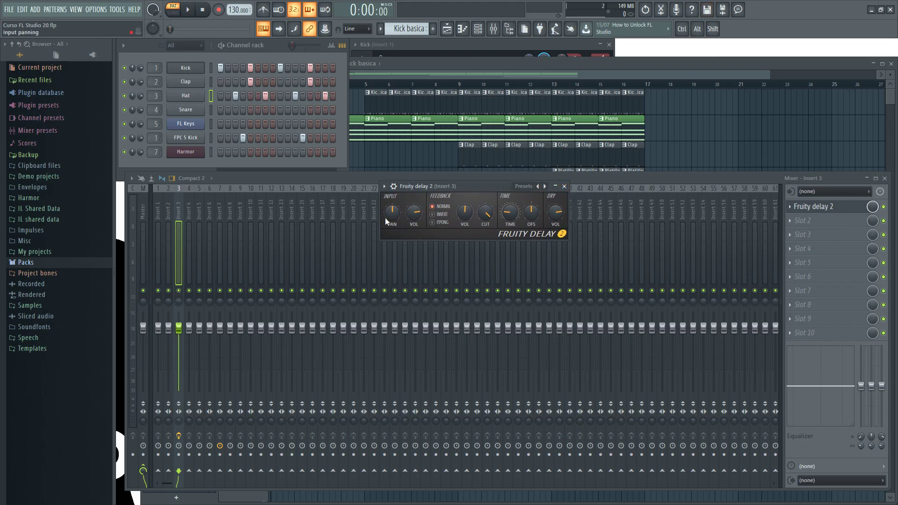
pyautogui.click(565, 186)
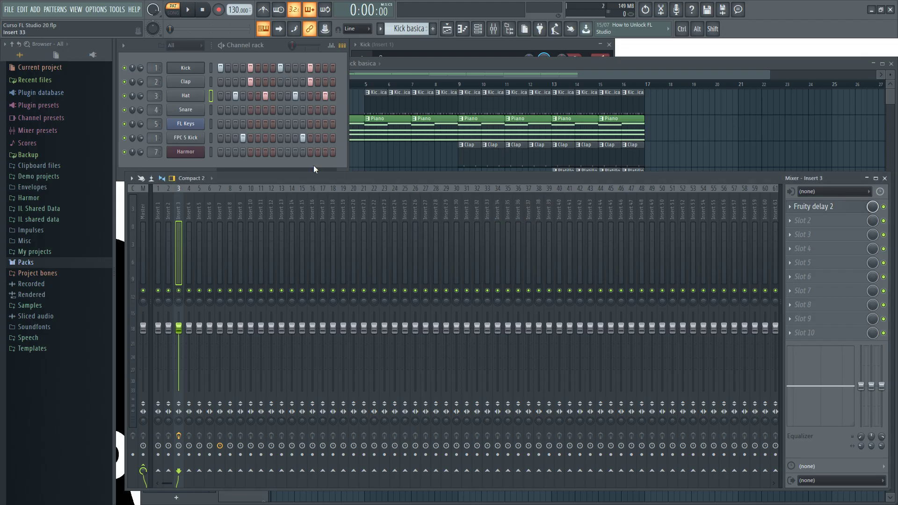
# Step: Play the pattern with the delay on Insert 3, mute Inserts 1 and 2, and play it again
pyautogui.click(190, 11)
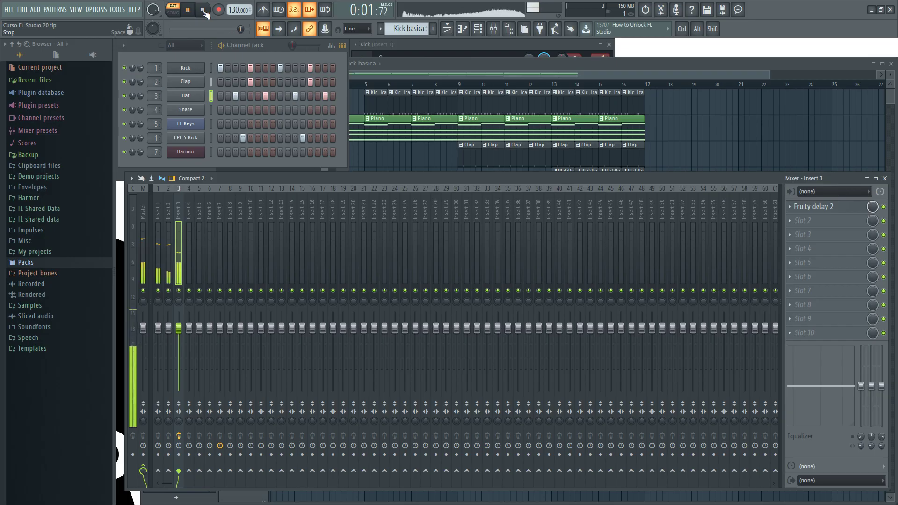
pyautogui.click(203, 10)
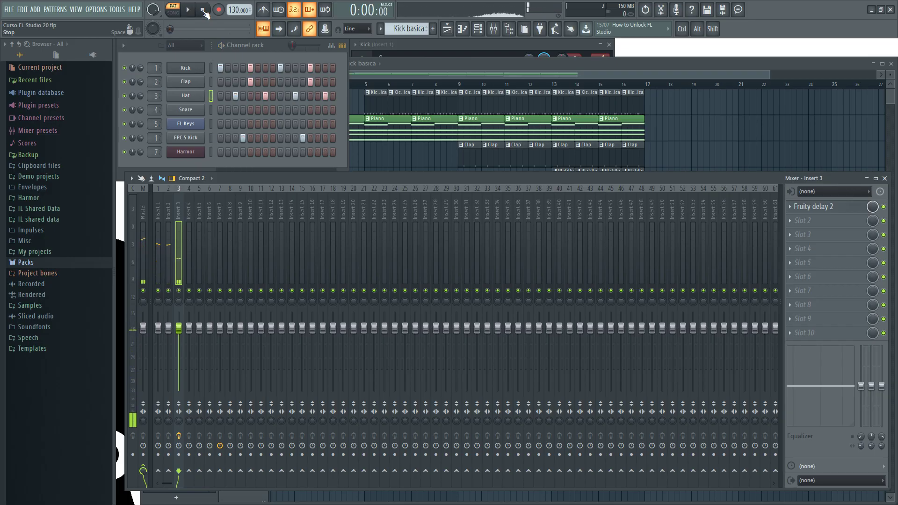
pyautogui.click(158, 291)
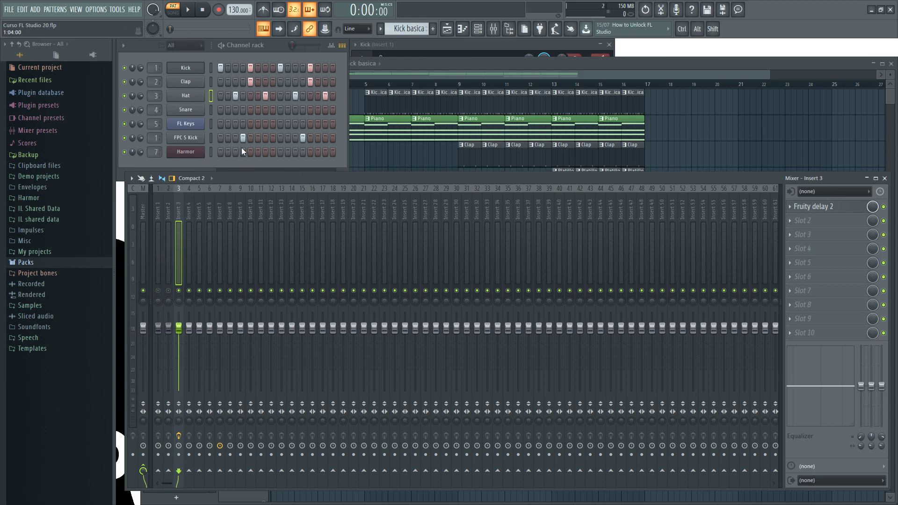
pyautogui.click(190, 10)
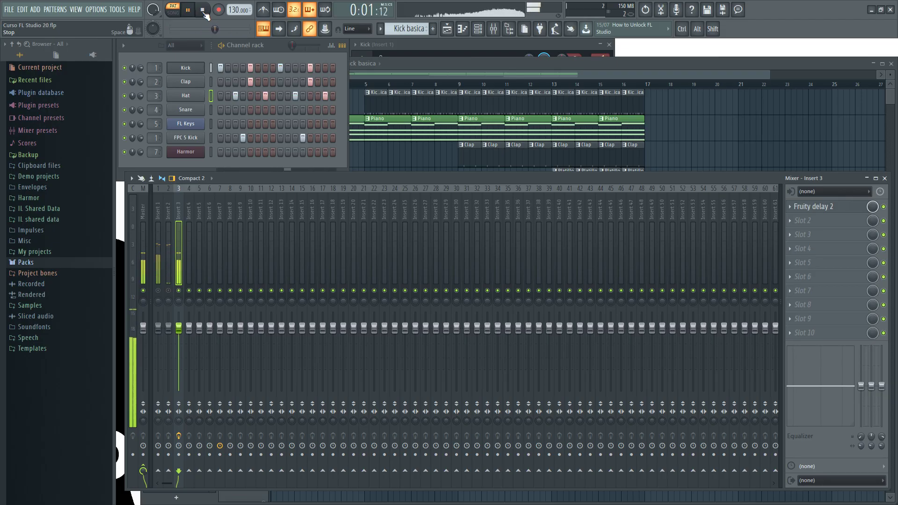
pyautogui.click(205, 14)
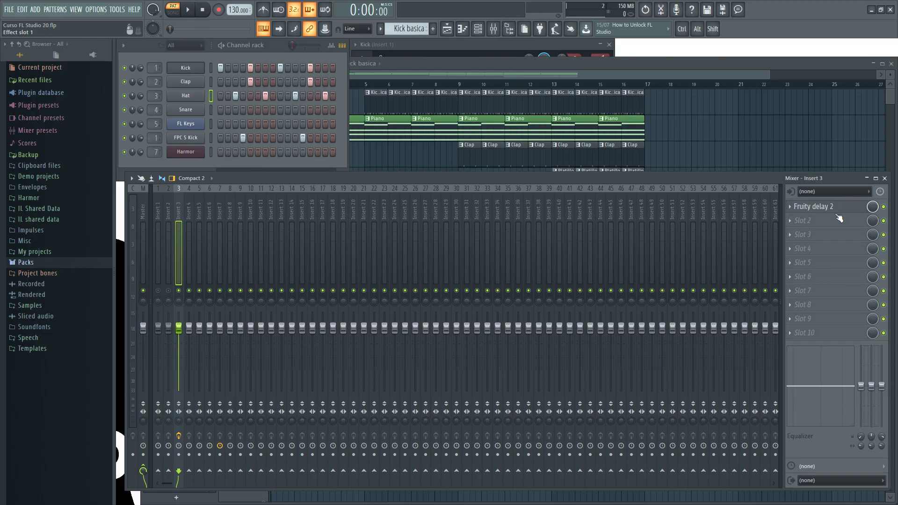
# Step: Compare playback of Insert 3 with Fruity Delay 2 enabled and bypassed, leaving the delay enabled
pyautogui.press('space')
pyautogui.press('space')
pyautogui.click(884, 207)
pyautogui.press('space')
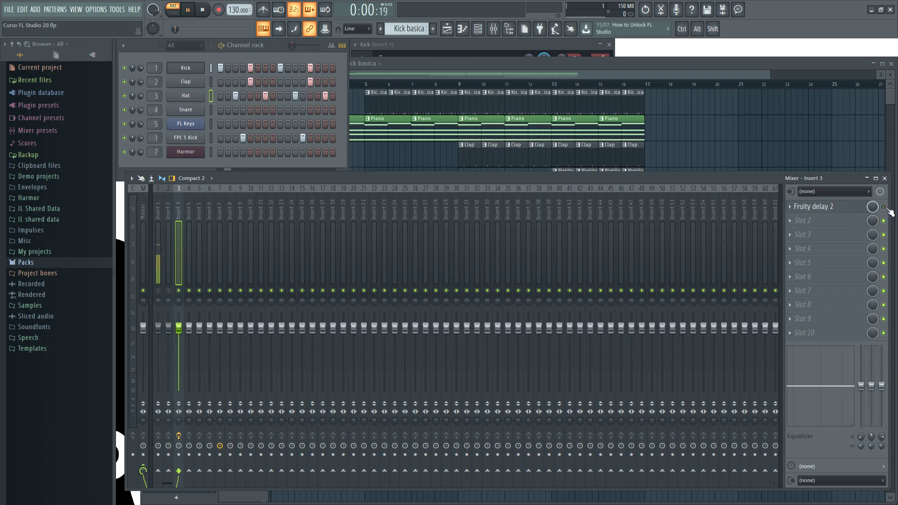
pyautogui.press('space')
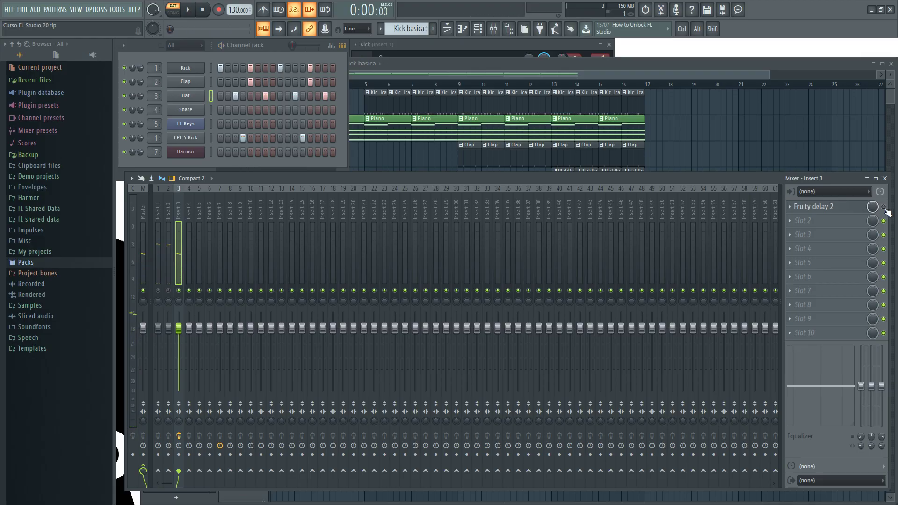
pyautogui.press('space')
pyautogui.press('space')
# Step: Open Fruity Delay 2 on Insert 3 to view its controls, and close its window
pyautogui.click(856, 211)
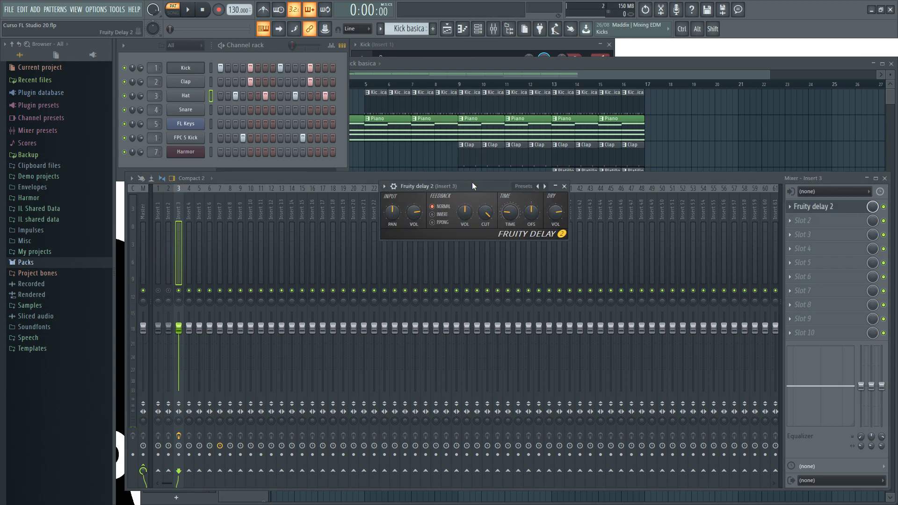
pyautogui.moveTo(470, 181); pyautogui.dragTo(445, 182)
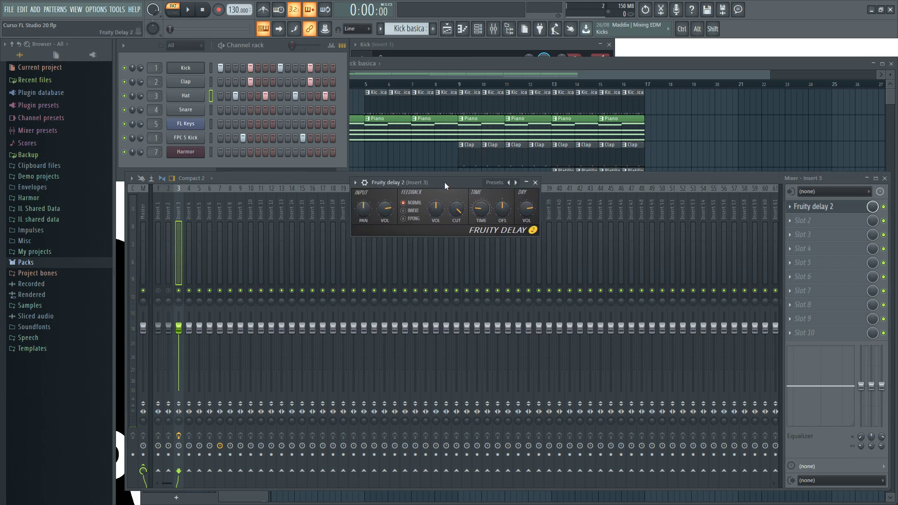
pyautogui.click(535, 182)
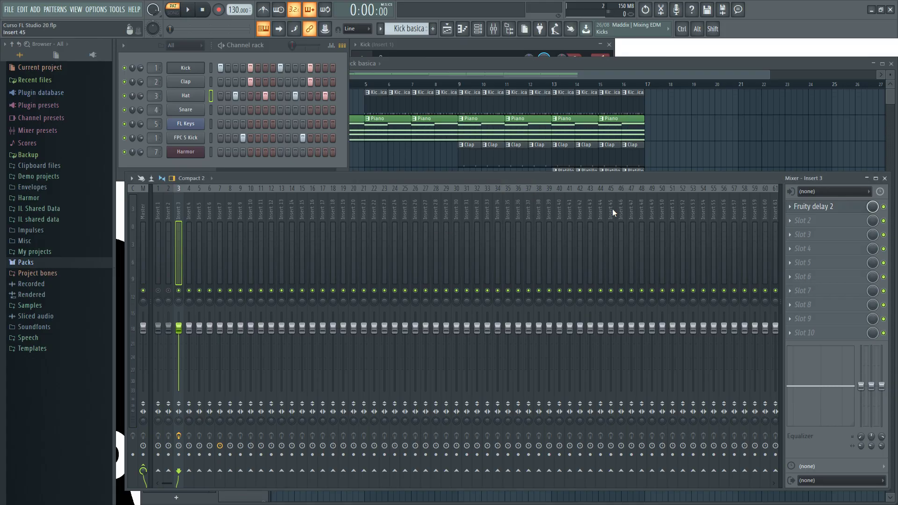
# Step: Load Fruity Reeverb 2 into the third effect slot of Insert 3 and close its plugin window
pyautogui.click(791, 235)
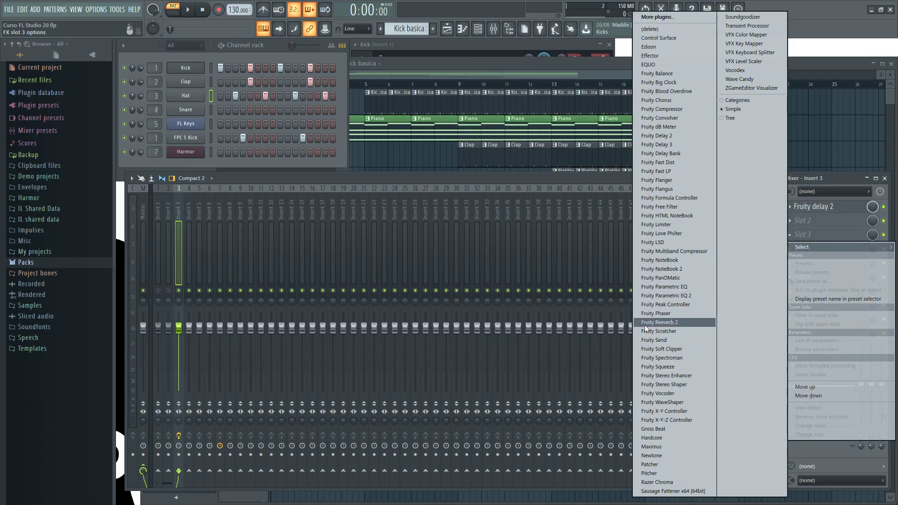
pyautogui.click(680, 323)
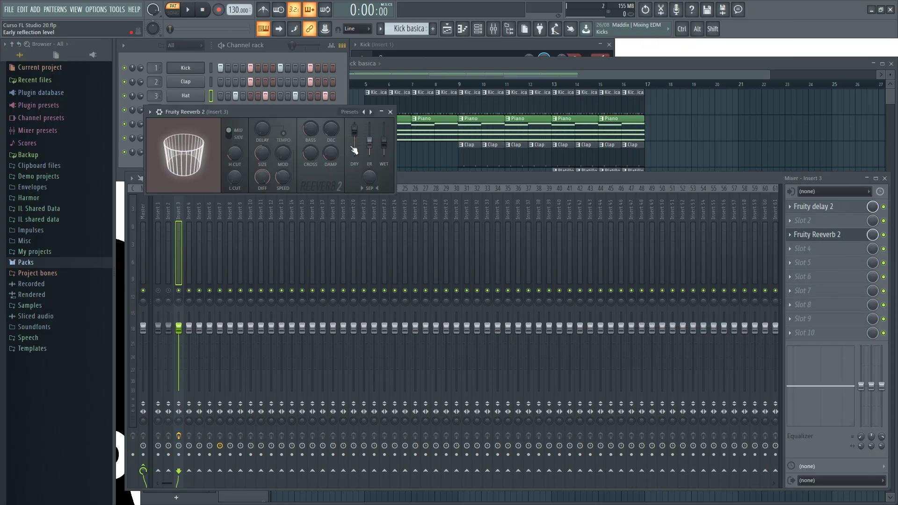
pyautogui.moveTo(290, 113); pyautogui.dragTo(392, 148)
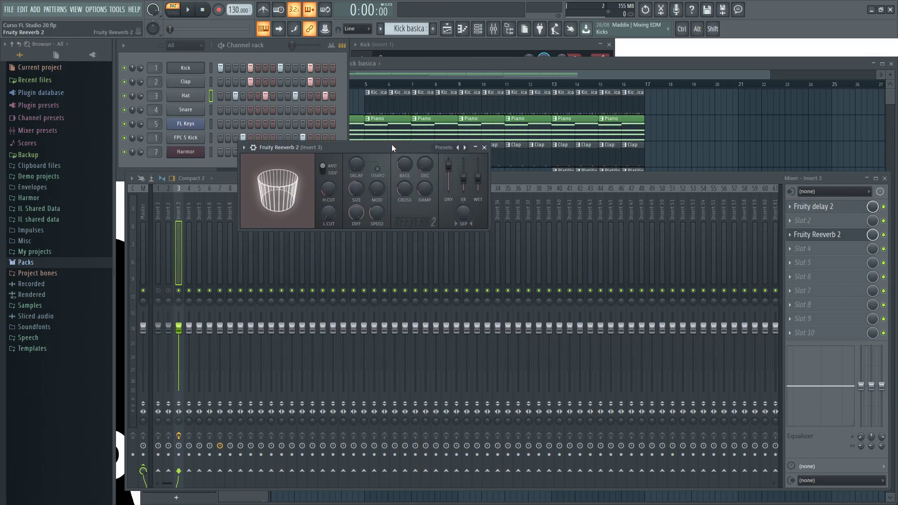
pyautogui.click(487, 148)
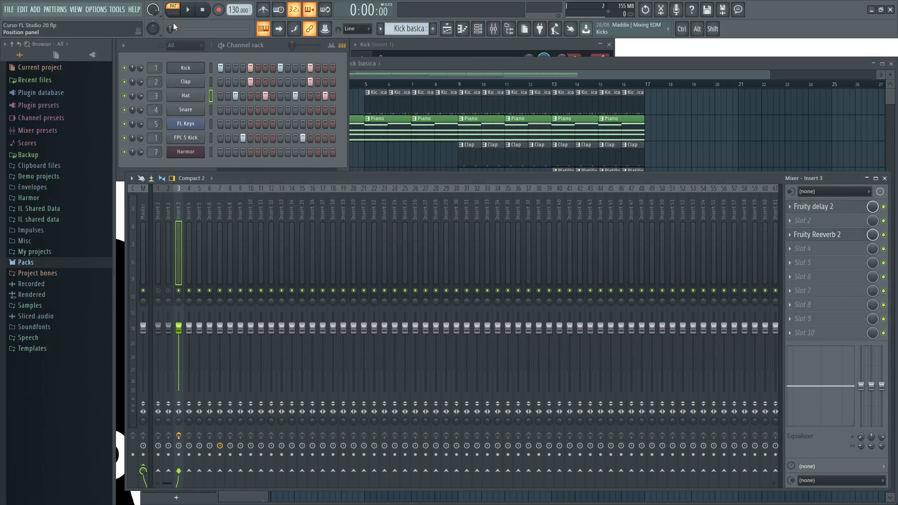
# Step: Compare playback of Insert 3 with delay and reverb together and with Fruity Delay 2 bypassed, leaving both effects enabled
pyautogui.click(188, 10)
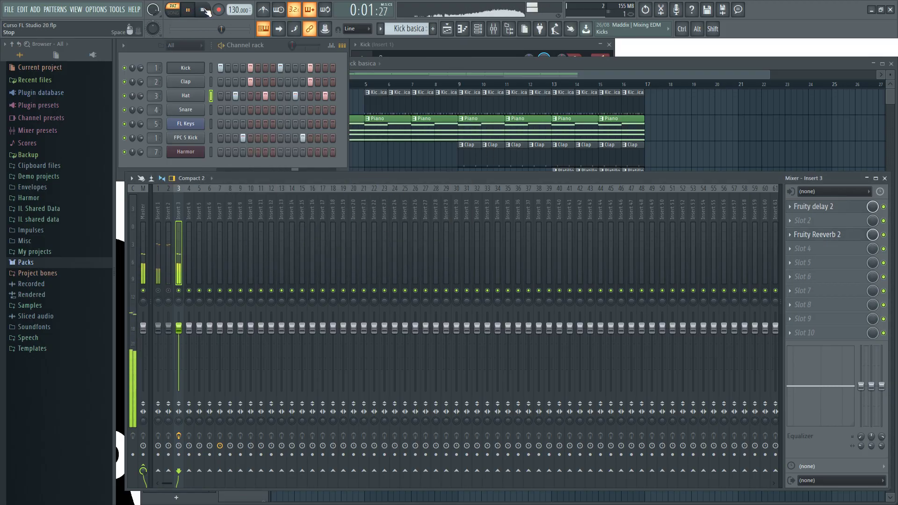
pyautogui.click(204, 9)
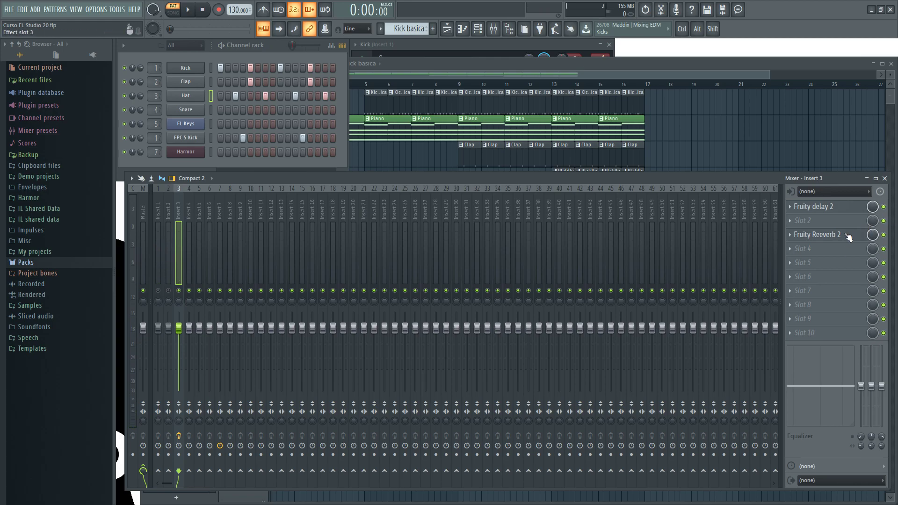
pyautogui.click(883, 234)
pyautogui.click(884, 235)
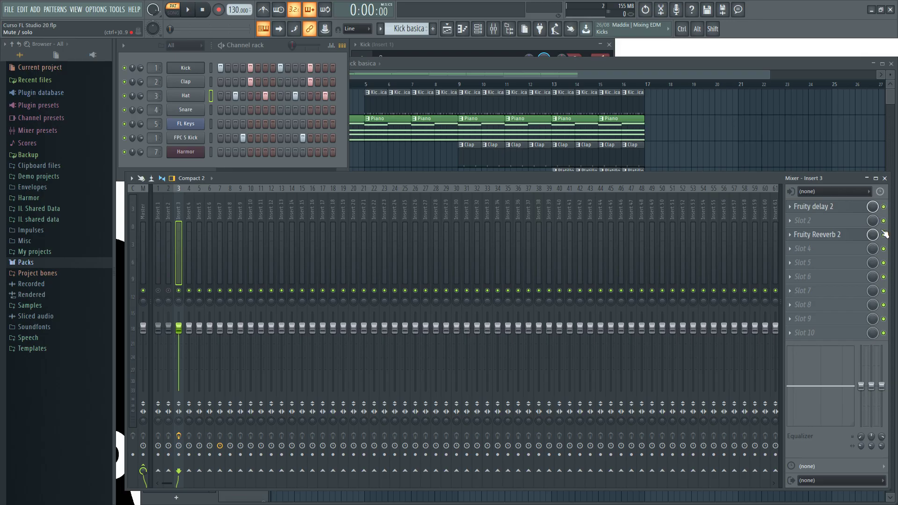
pyautogui.click(884, 207)
pyautogui.click(187, 9)
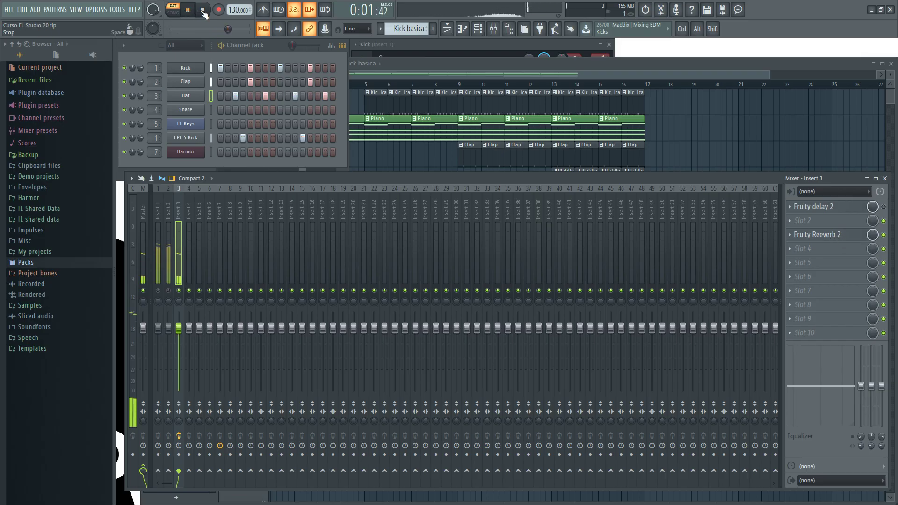
pyautogui.click(885, 235)
pyautogui.click(885, 235)
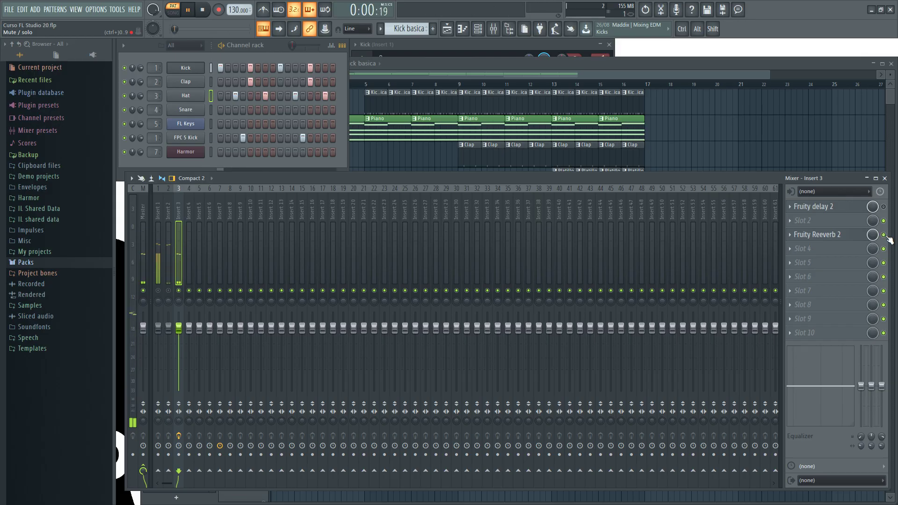
pyautogui.press('space')
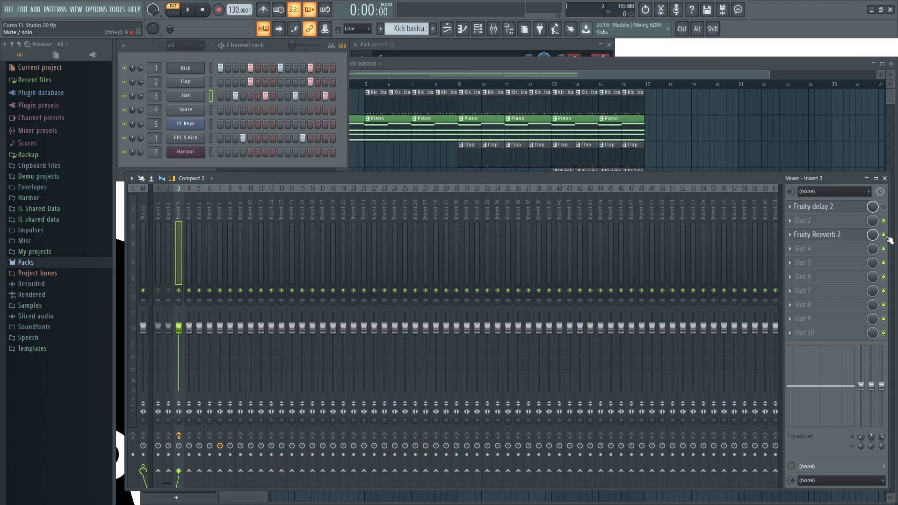
pyautogui.click(884, 206)
# Step: Load Fruity Flanger into the fifth effect slot of Insert 3 and close its plugin window
pyautogui.click(796, 266)
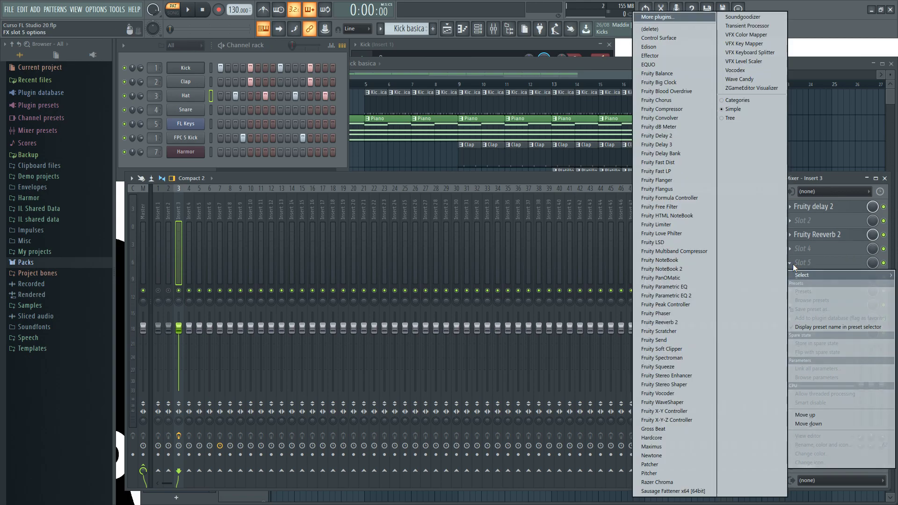
pyautogui.click(681, 179)
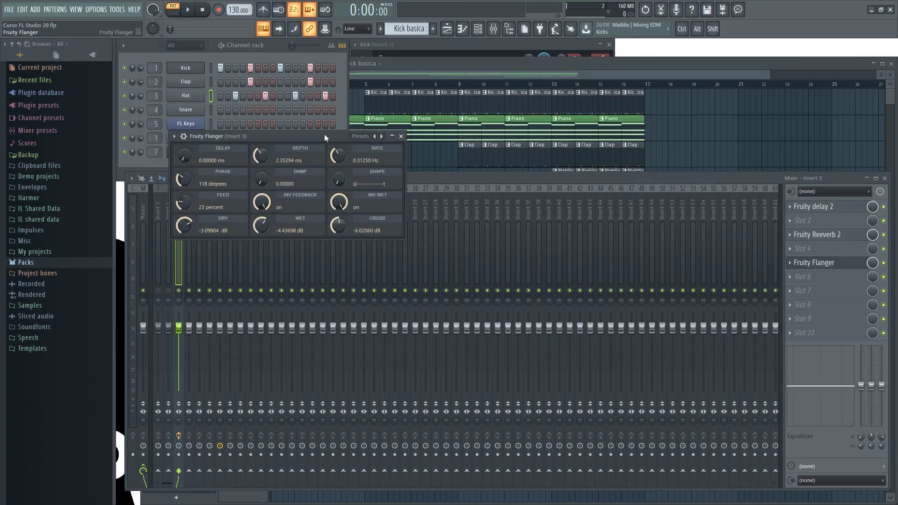
pyautogui.moveTo(401, 136); pyautogui.dragTo(546, 194)
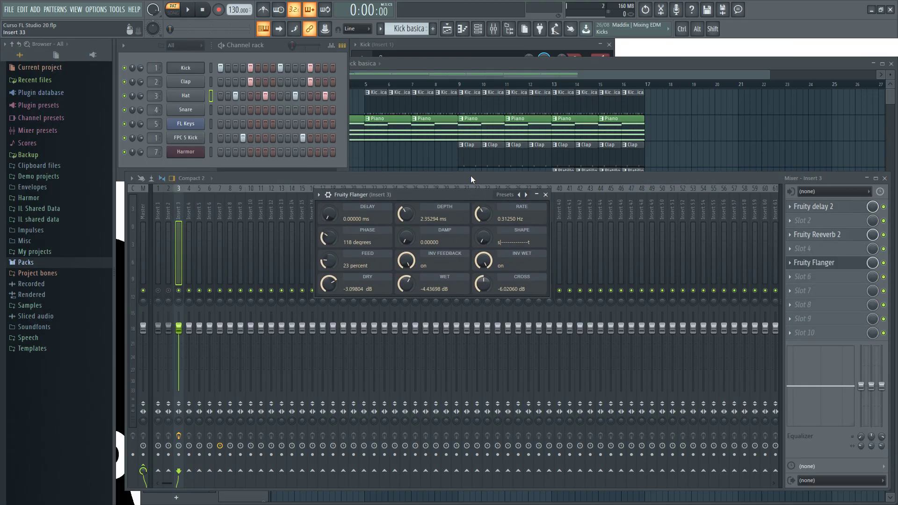
pyautogui.click(546, 195)
# Step: Play the pattern with all three effects on Insert 3 and again with only Fruity Flanger enabled
pyautogui.click(188, 10)
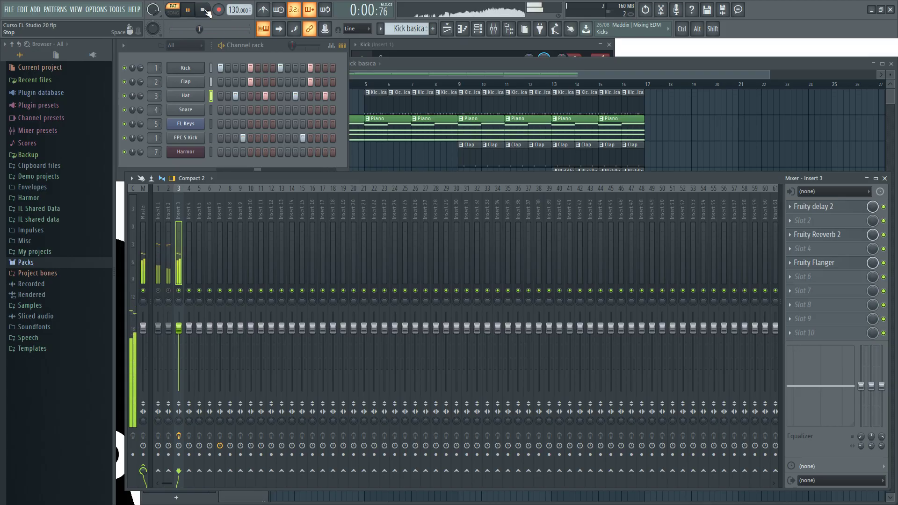
pyautogui.click(204, 11)
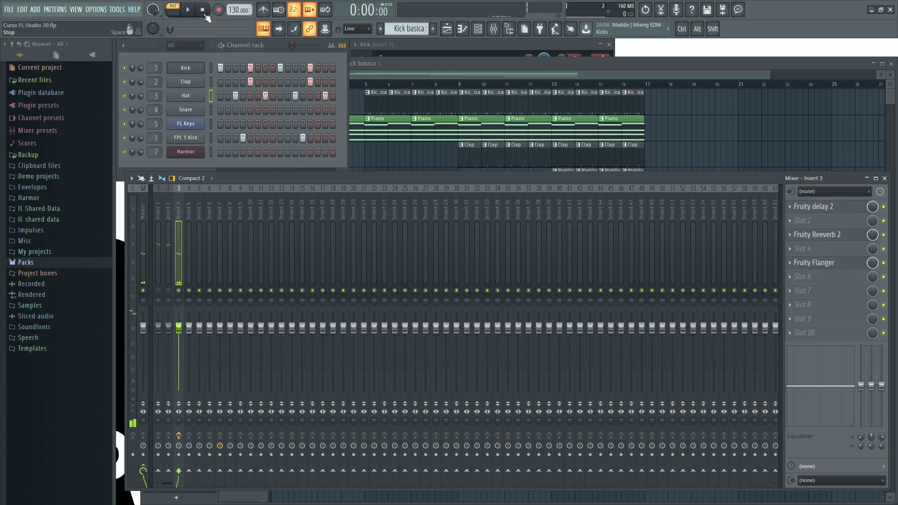
pyautogui.click(883, 235)
pyautogui.click(885, 207)
pyautogui.click(189, 11)
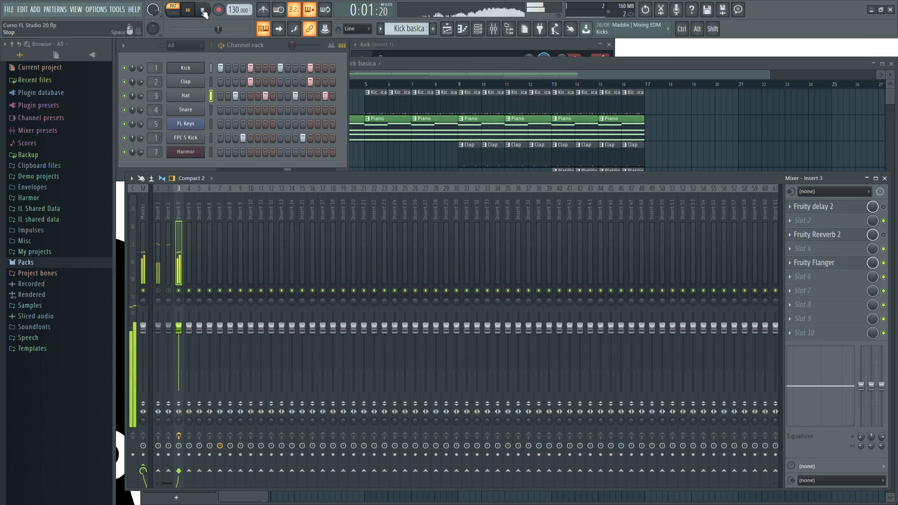
pyautogui.click(205, 10)
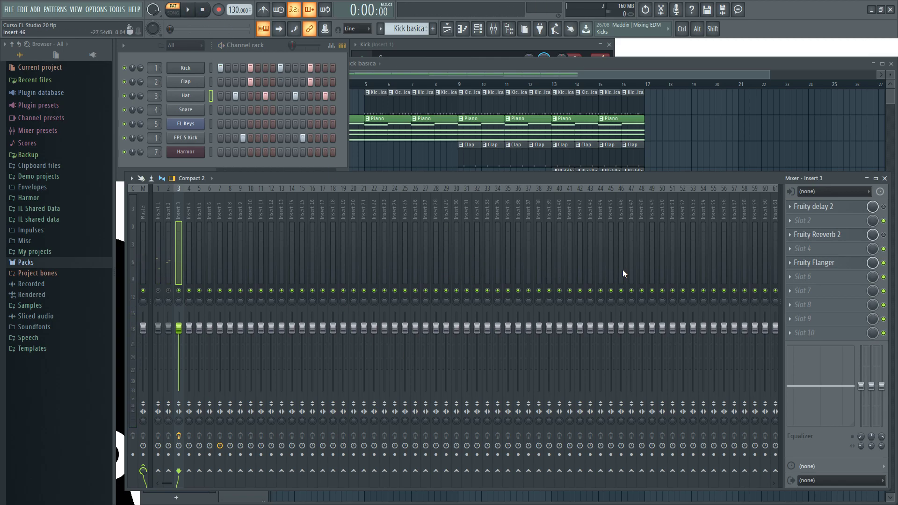
# Step: Play the pattern with Fruity Flanger also bypassed, re-enable all three effects, and view the flanger's settings
pyautogui.click(884, 264)
pyautogui.click(188, 9)
pyautogui.click(203, 10)
pyautogui.click(884, 263)
pyautogui.click(824, 263)
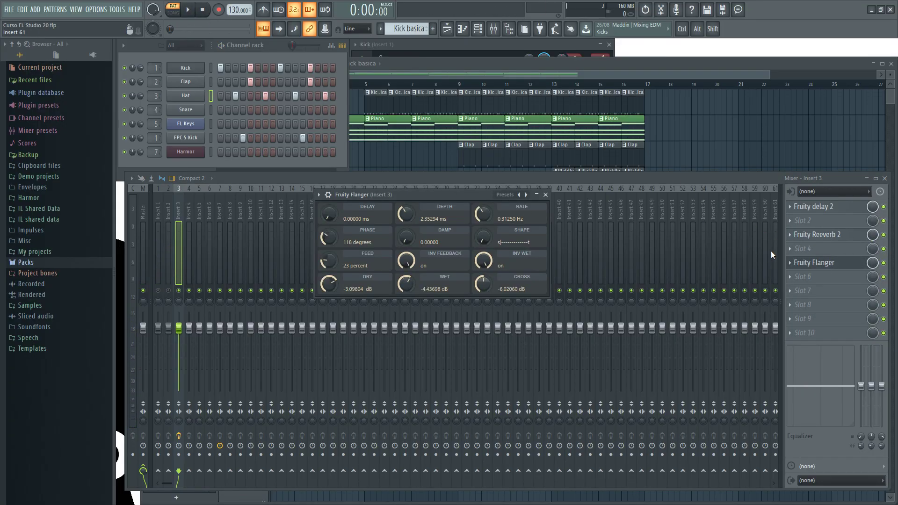
pyautogui.click(546, 195)
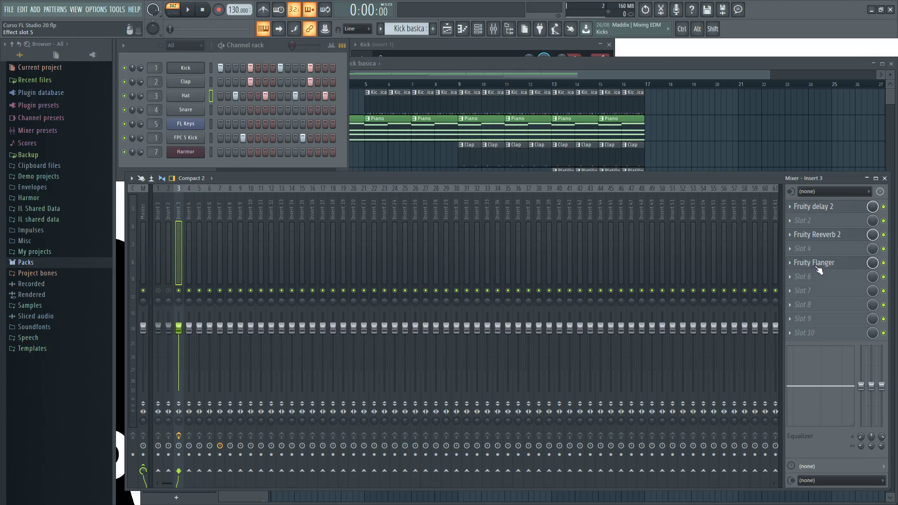
# Step: Reorder Insert 3's effects with Fruity Flanger in slot 1, Fruity Delay 2 in slot 3 and Fruity Reeverb 2 in slot 5
pyautogui.moveTo(822, 270)
pyautogui.mouseDown()
pyautogui.moveTo(822, 239)
pyautogui.moveTo(823, 264)
pyautogui.mouseUp()
pyautogui.moveTo(826, 253)
pyautogui.mouseDown()
pyautogui.moveTo(826, 267)
pyautogui.moveTo(826, 224)
pyautogui.moveTo(827, 336)
pyautogui.moveTo(827, 224)
pyautogui.moveTo(828, 292)
pyautogui.moveTo(830, 254)
pyautogui.mouseUp()
pyautogui.moveTo(833, 210); pyautogui.dragTo(832, 223)
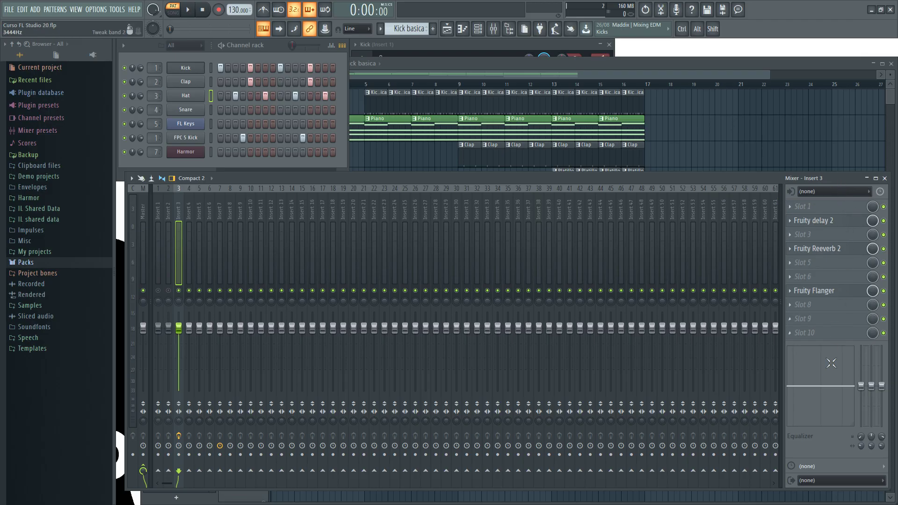
pyautogui.moveTo(823, 293); pyautogui.dragTo(823, 209)
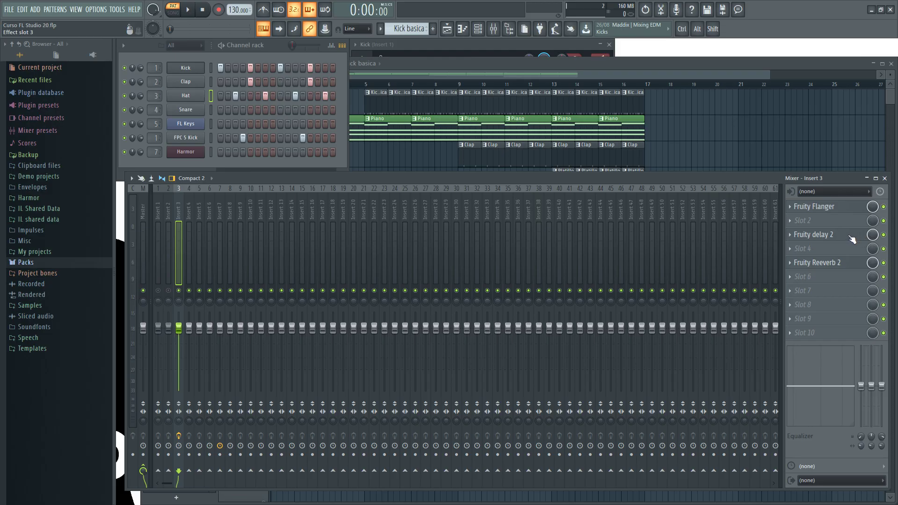
# Step: Move Fruity Delay 2 back to slot 1, Fruity Reeverb 2 to slot 3 and Fruity Flanger to slot 5 on Insert 3
pyautogui.moveTo(832, 242)
pyautogui.mouseDown()
pyautogui.moveTo(831, 210)
pyautogui.moveTo(833, 235)
pyautogui.mouseUp()
pyautogui.moveTo(830, 262); pyautogui.dragTo(829, 237)
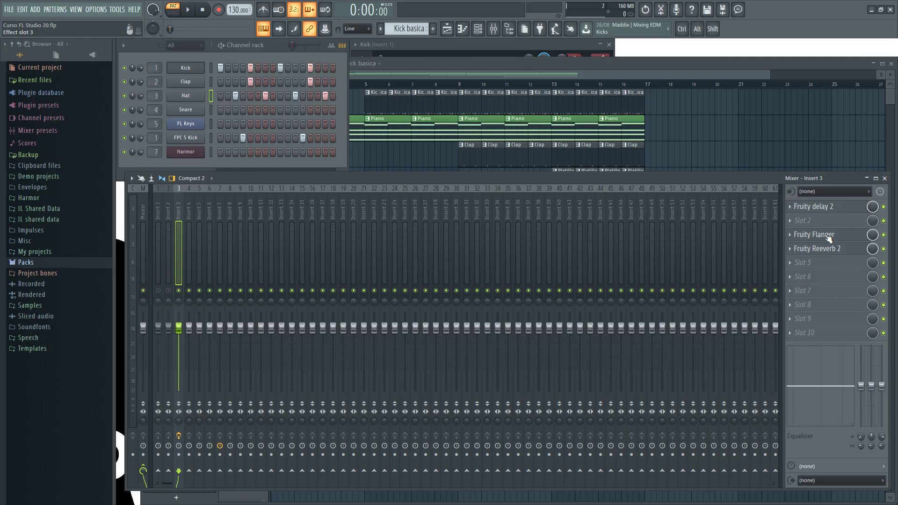
pyautogui.moveTo(829, 238)
pyautogui.mouseDown()
pyautogui.moveTo(827, 280)
pyautogui.moveTo(821, 222)
pyautogui.mouseUp()
pyautogui.moveTo(815, 261); pyautogui.dragTo(830, 232)
pyautogui.scroll(-1, 826, 235)
pyautogui.scroll(-1, 829, 225)
pyautogui.scroll(-1, 819, 249)
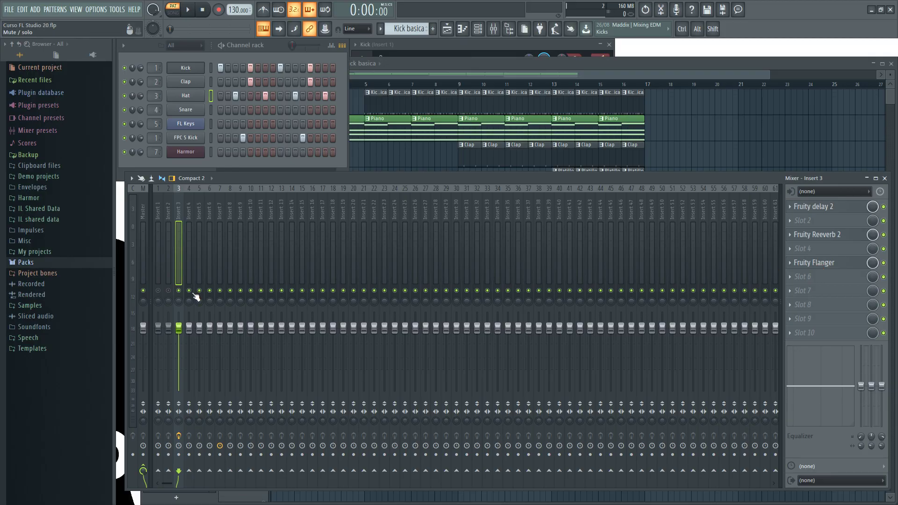
# Step: Unmute Inserts 1 and 2 and select several mixer tracks to view their effect slots, ending on Insert 2
pyautogui.click(168, 290)
pyautogui.click(158, 291)
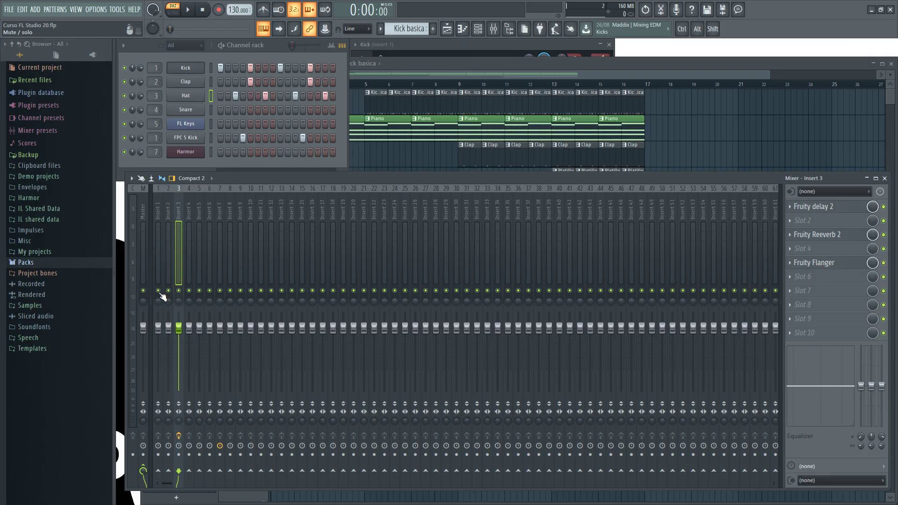
pyautogui.click(312, 214)
pyautogui.click(436, 207)
pyautogui.click(175, 206)
pyautogui.click(167, 207)
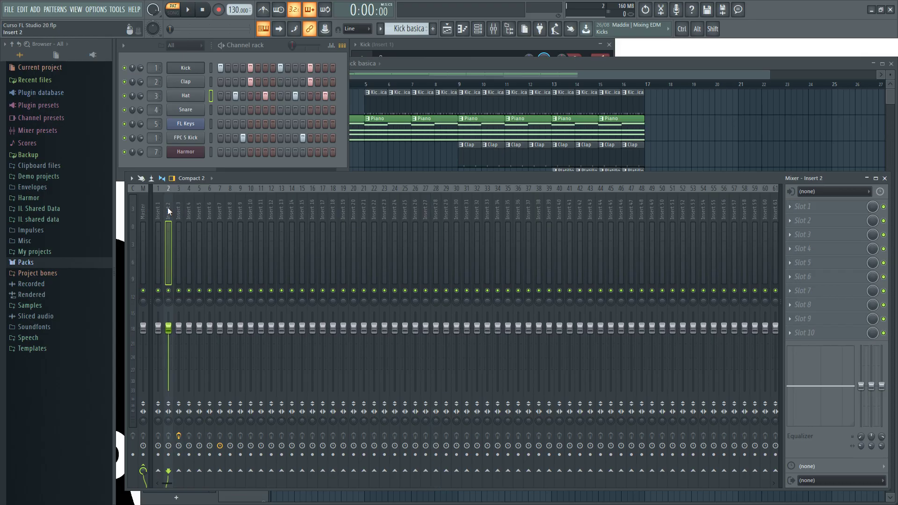
# Step: Select Insert 3 and view the effects available for an empty slot without loading one
pyautogui.click(159, 208)
pyautogui.click(177, 210)
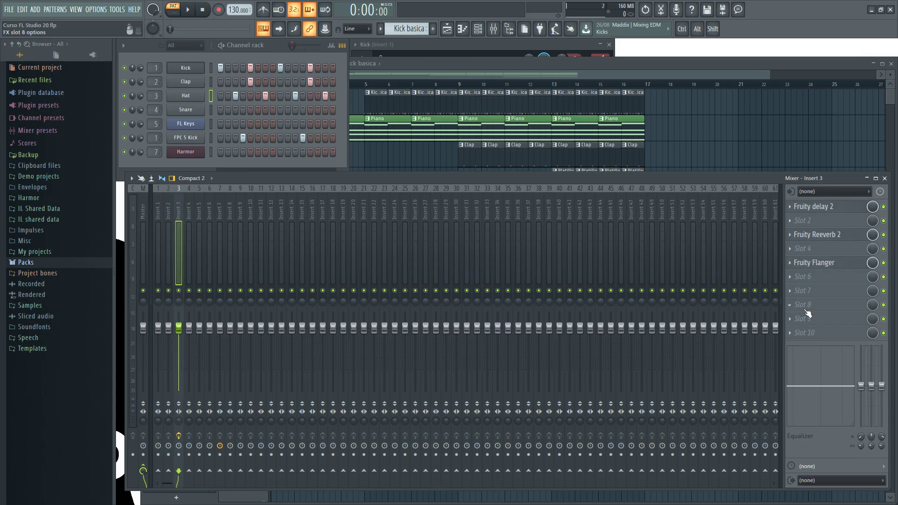
pyautogui.click(801, 291)
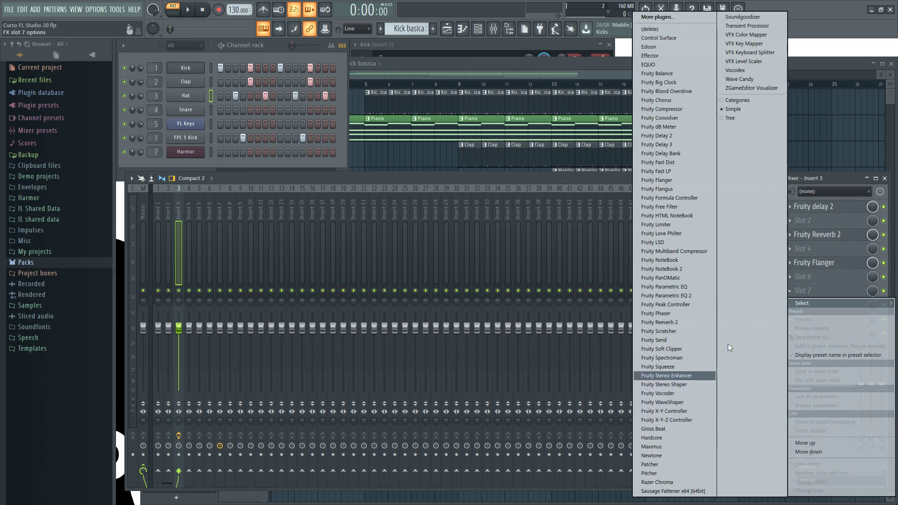
pyautogui.click(593, 178)
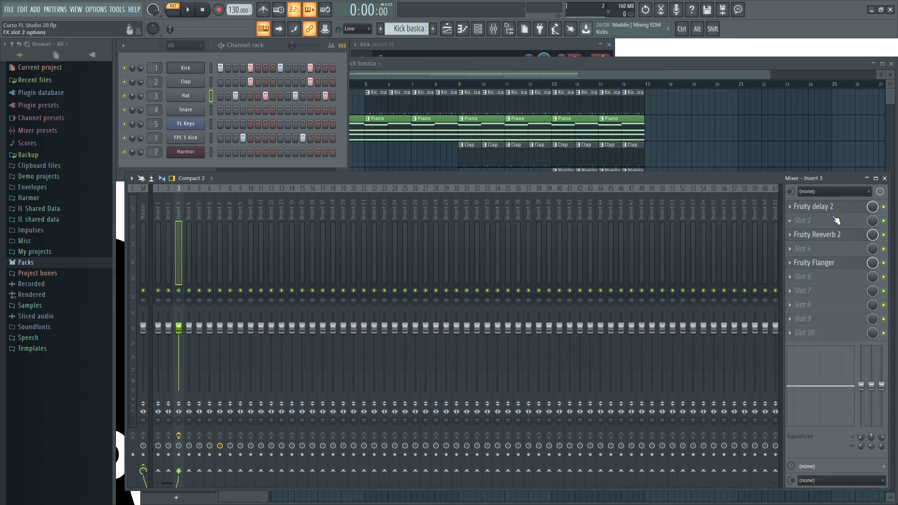
# Step: View Fruity Delay 2's settings on Insert 3, close them, and bring the channel rack to the front
pyautogui.click(823, 207)
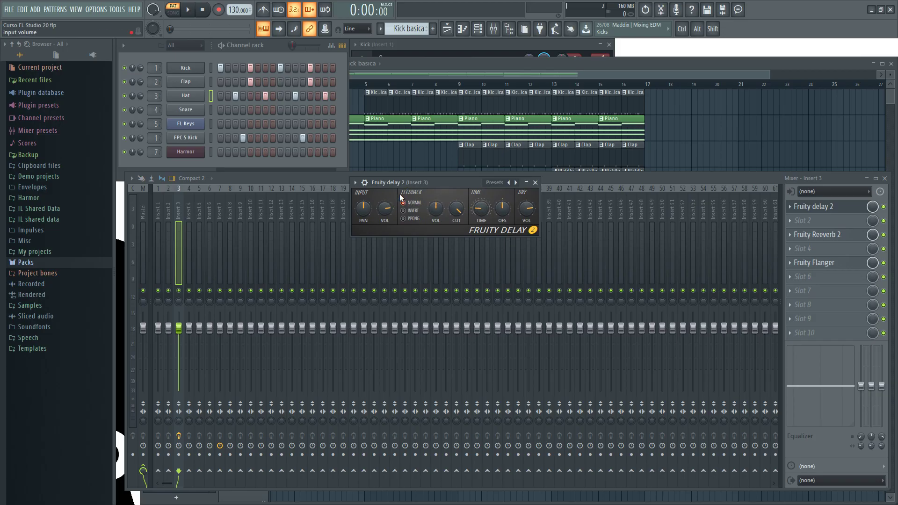
pyautogui.click(535, 182)
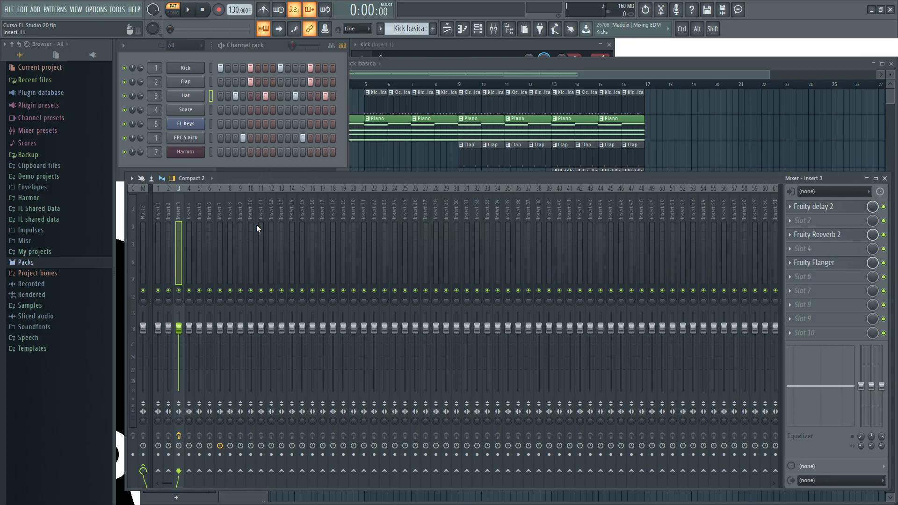
pyautogui.click(277, 46)
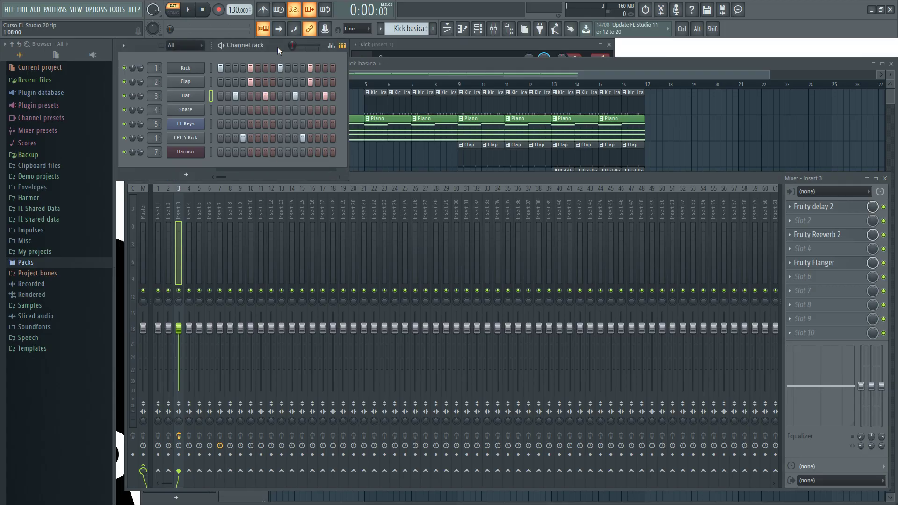